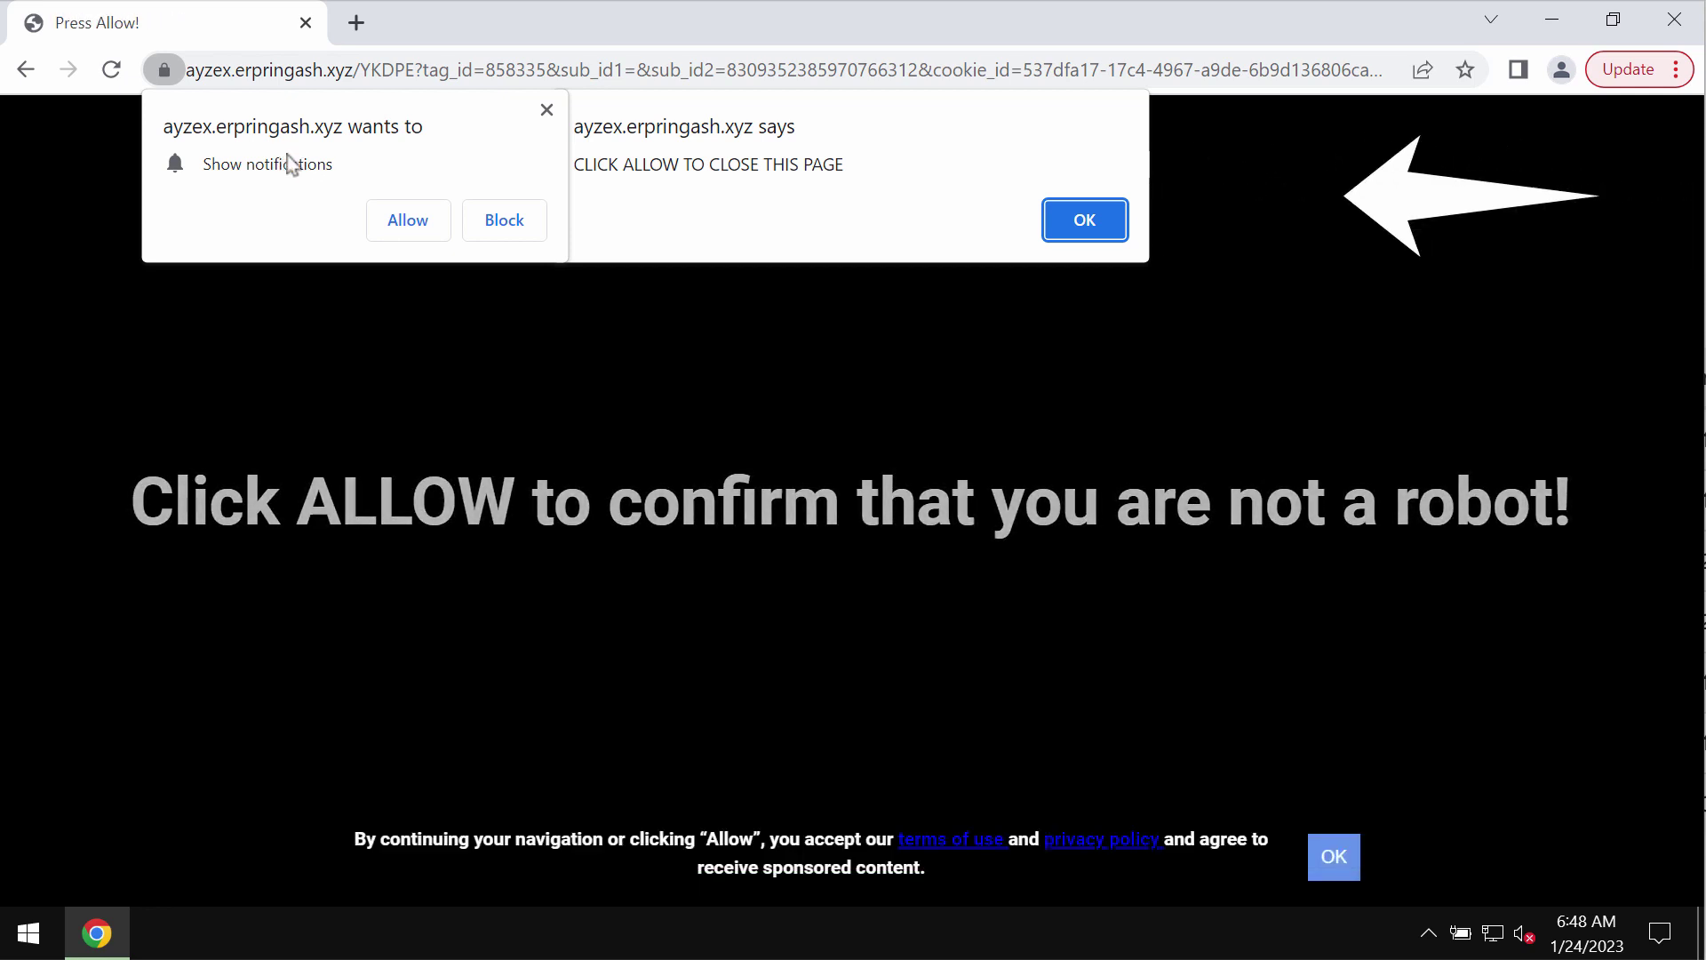
Dismiss the alert, allow ayzex.erpringash.xyz to send notifications, and reload the page twice
click(1119, 227)
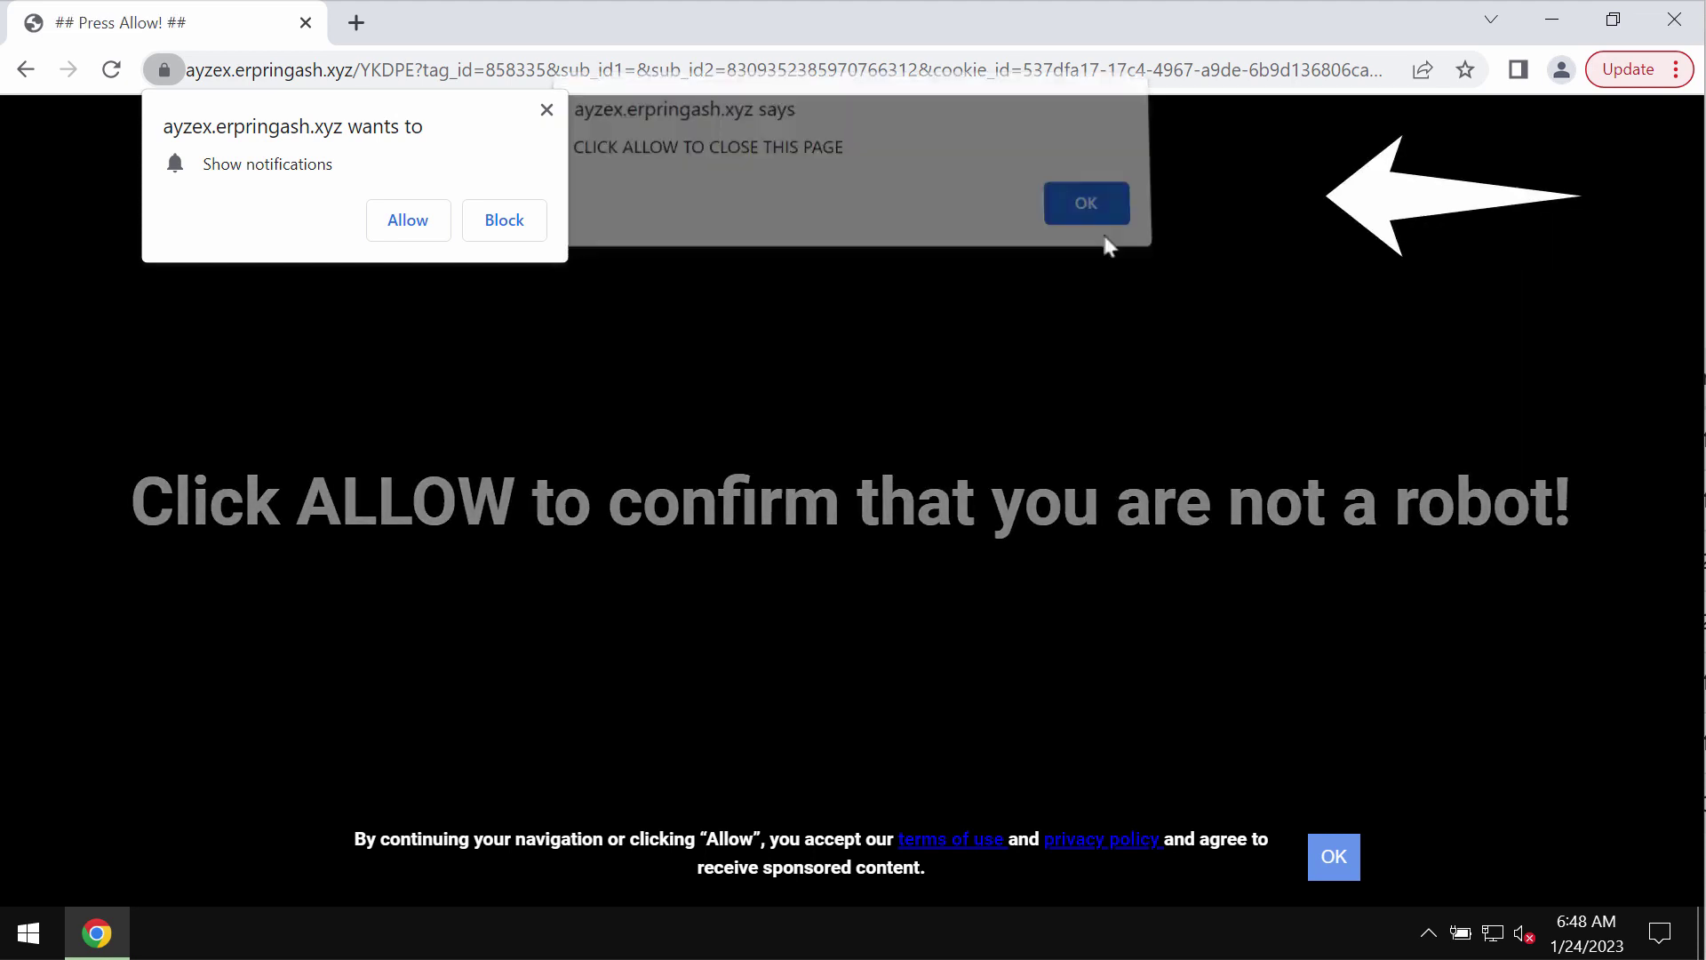
click(408, 221)
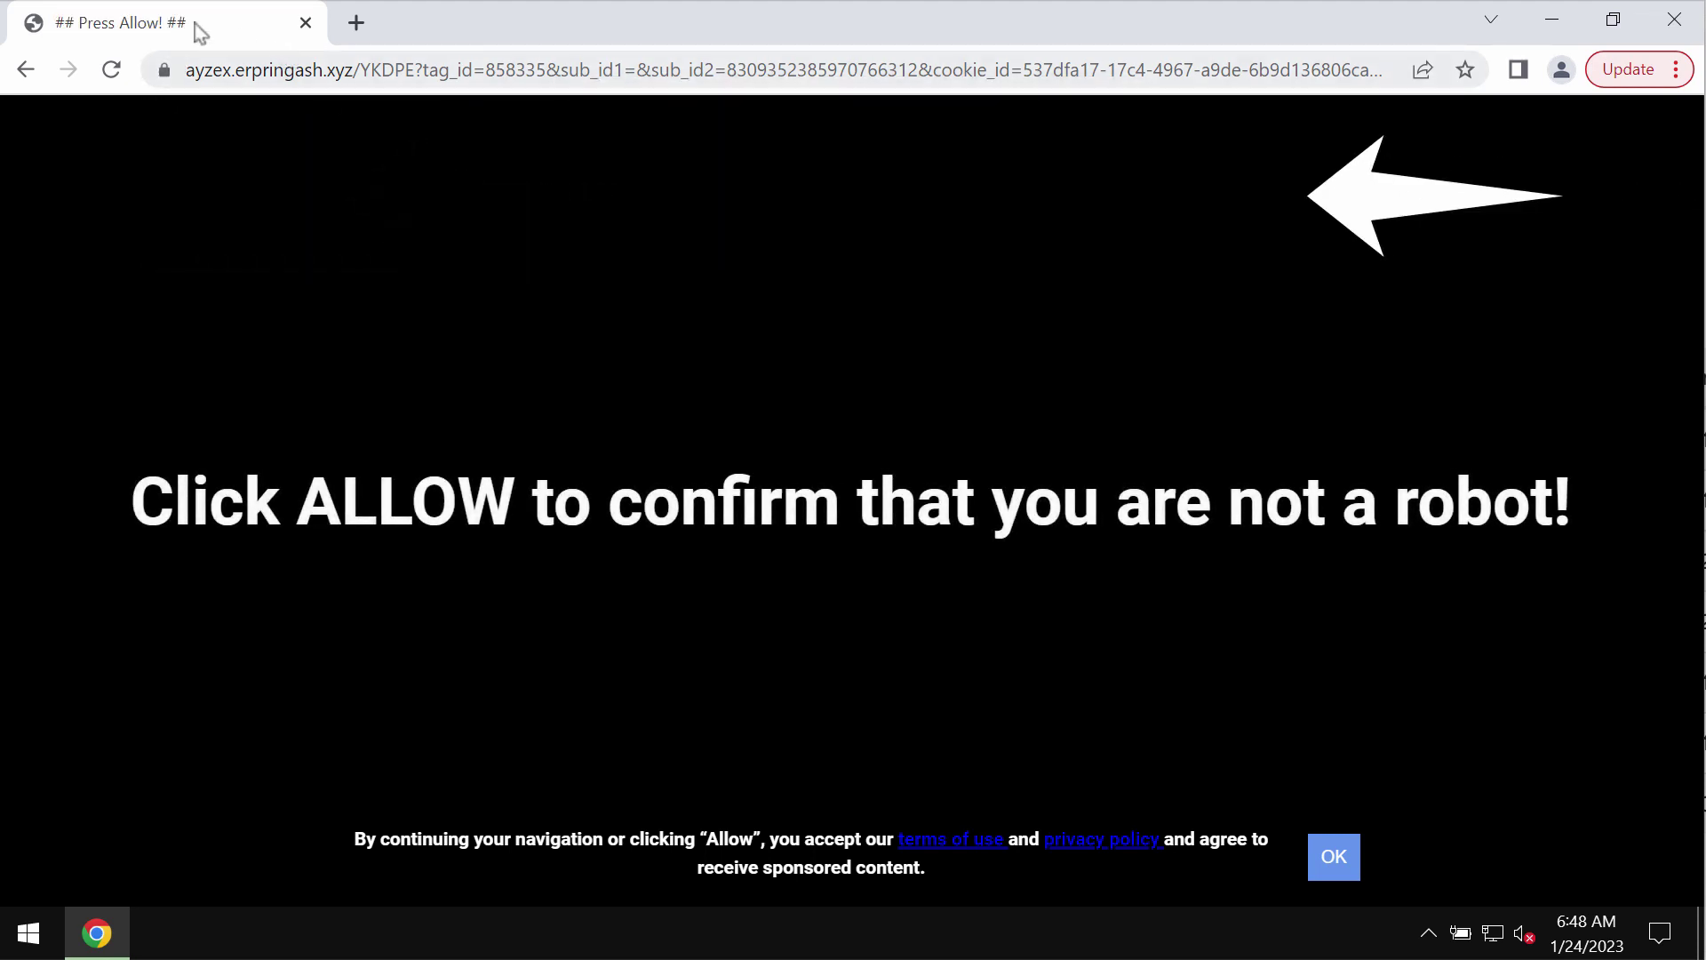
click(113, 70)
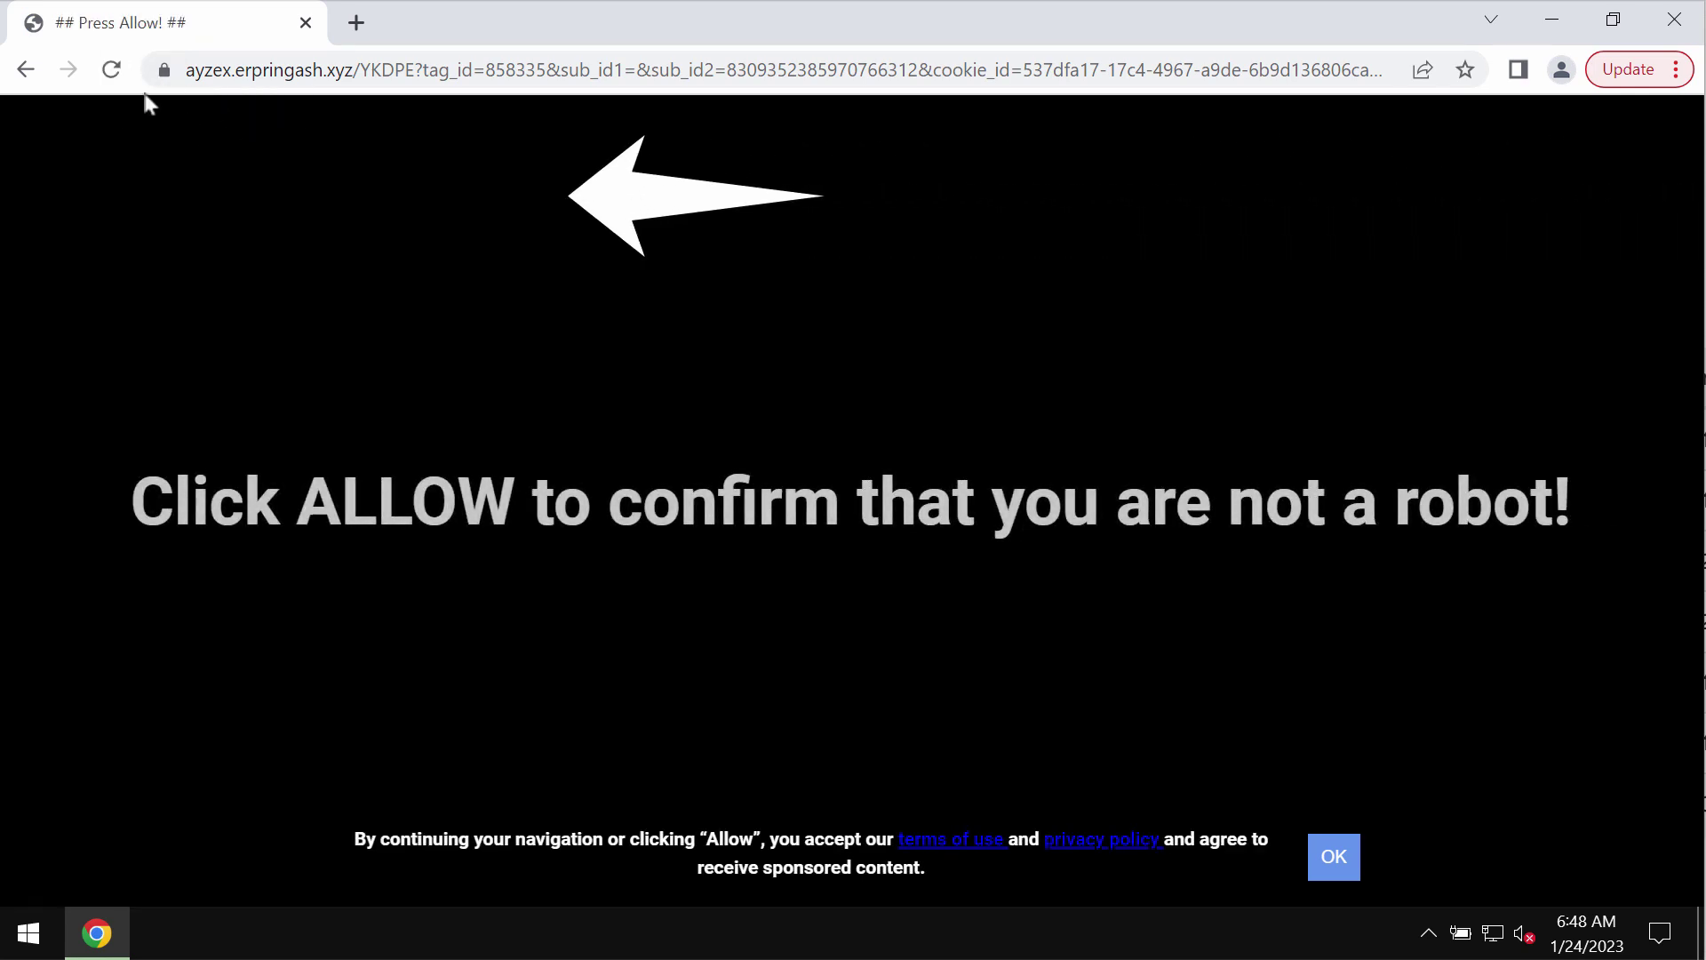
click(112, 69)
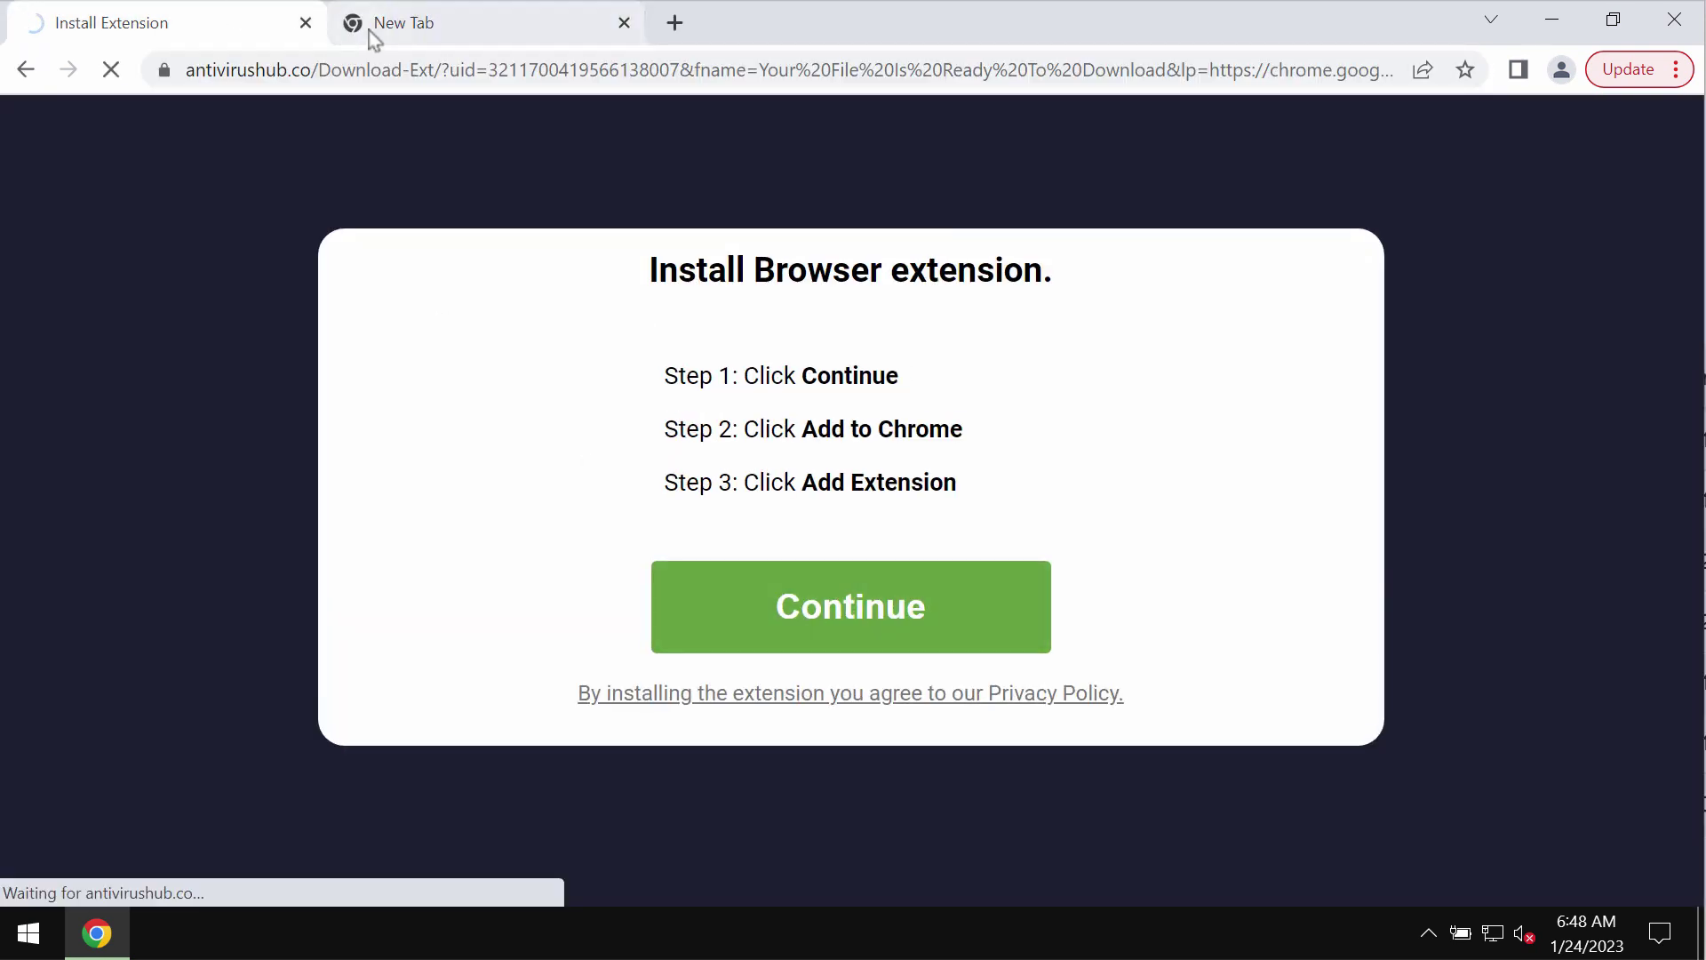
Switch to the New Tab showing the Google start page
click(400, 23)
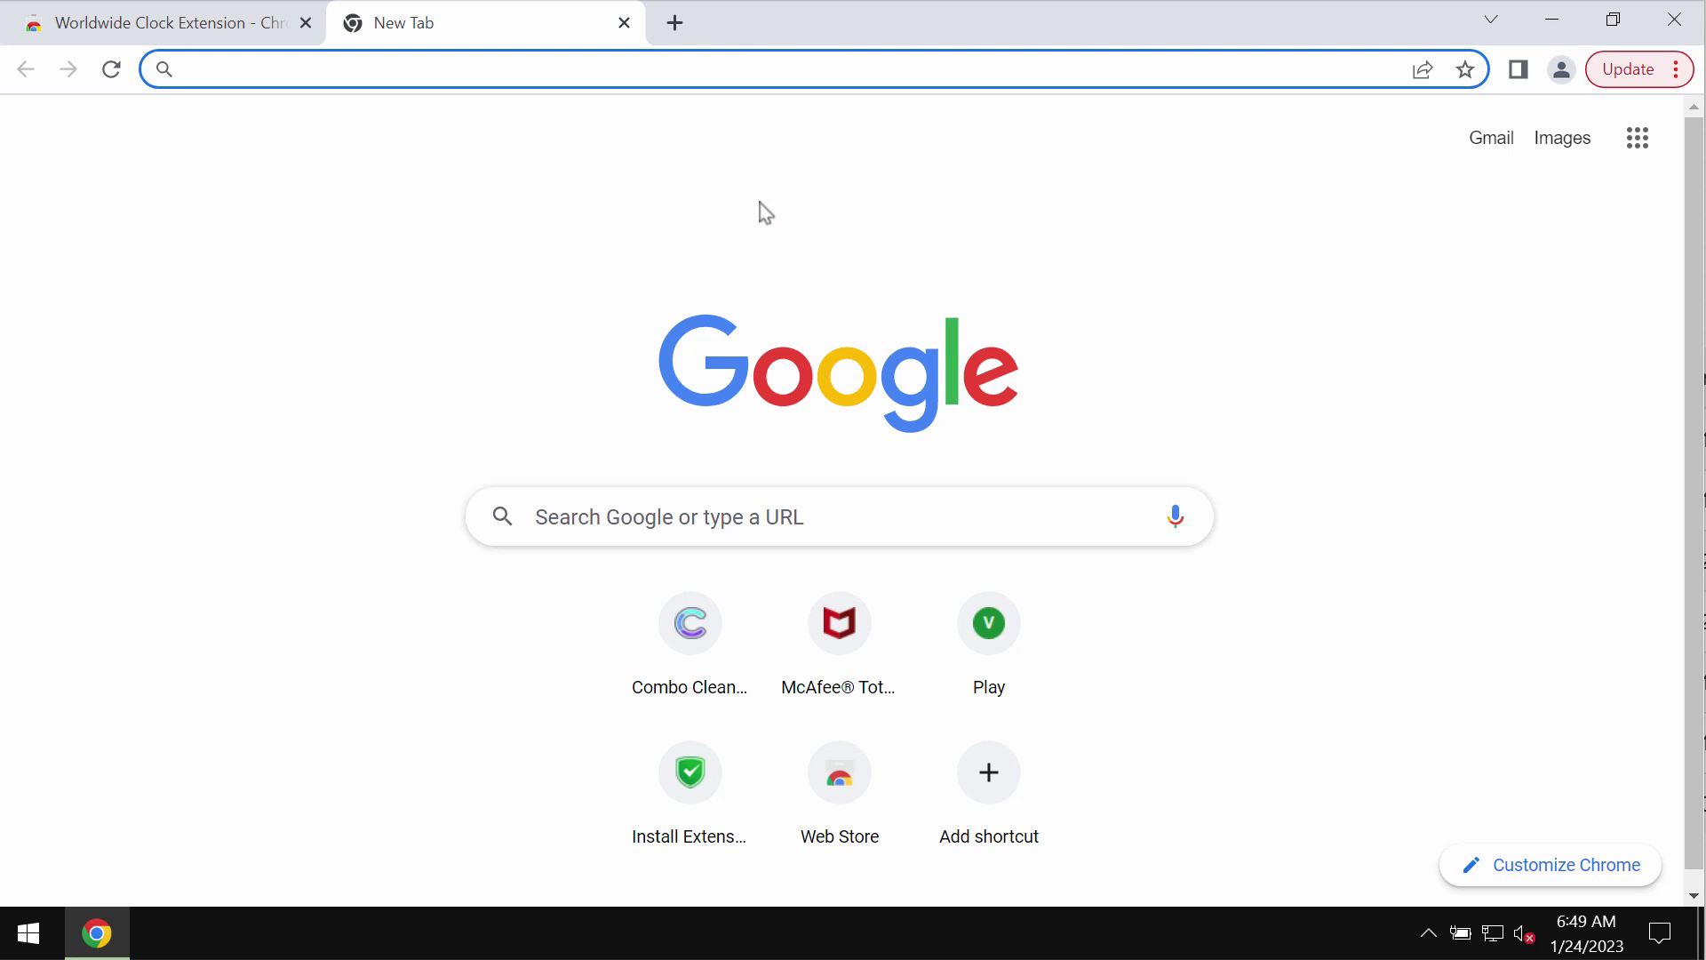
Navigate via Settings > Privacy and security > Site settings to the Notifications page
click(1633, 73)
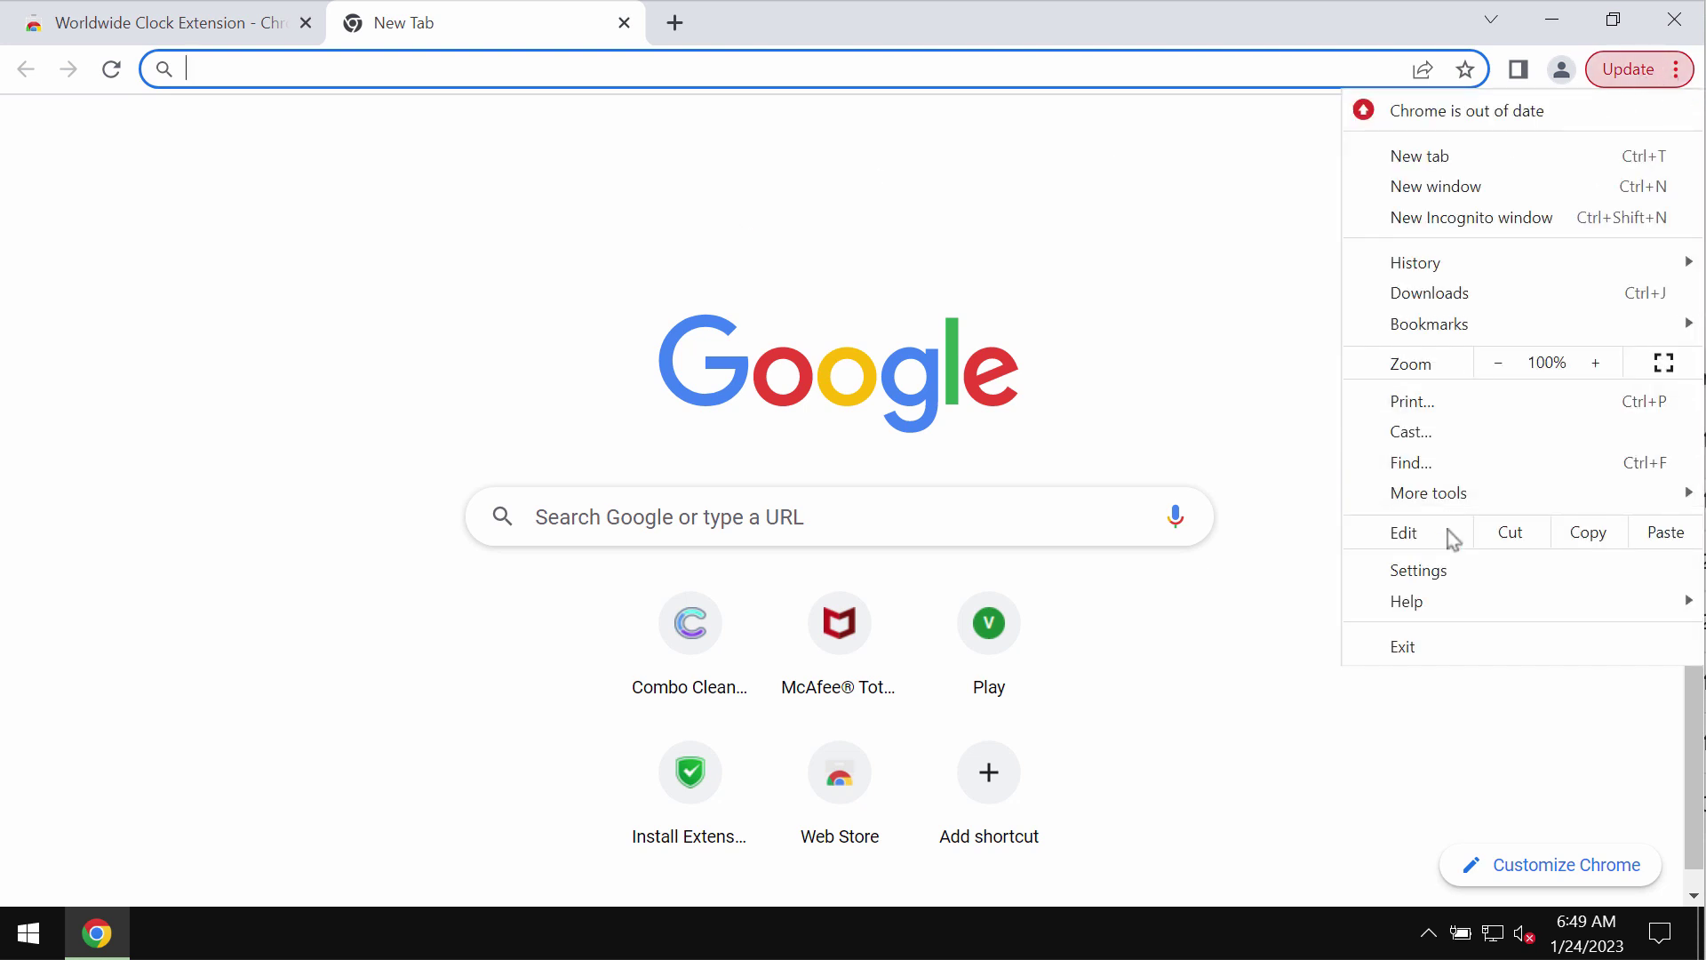
click(1419, 571)
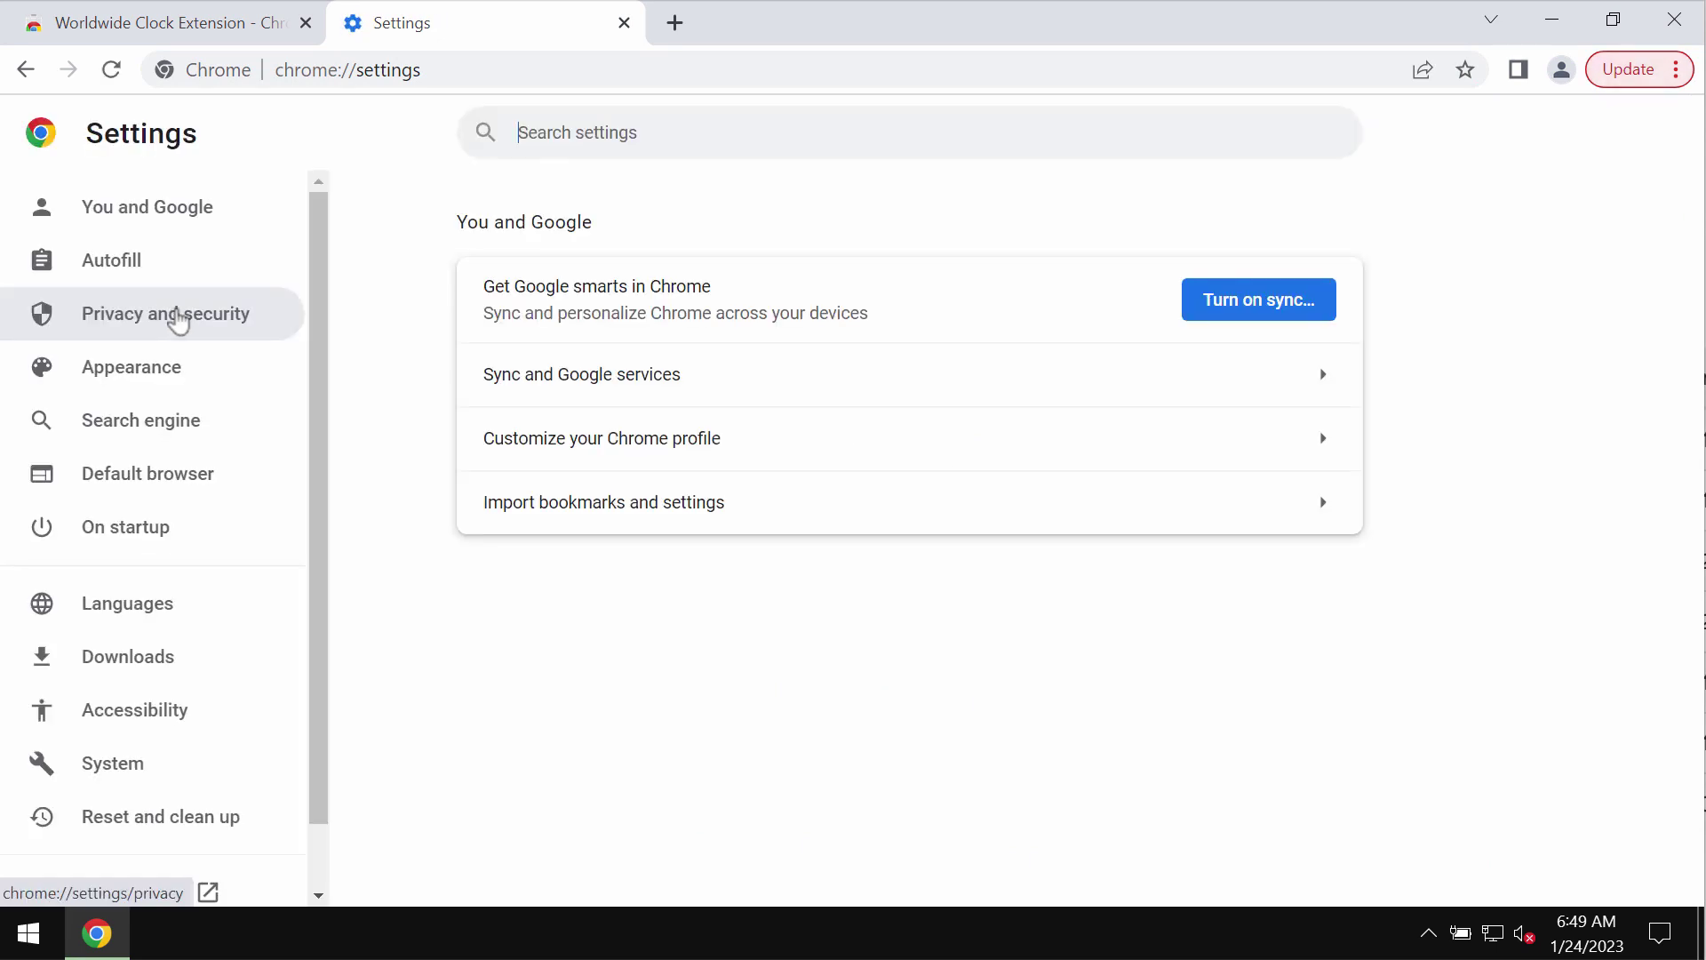
click(156, 315)
click(667, 816)
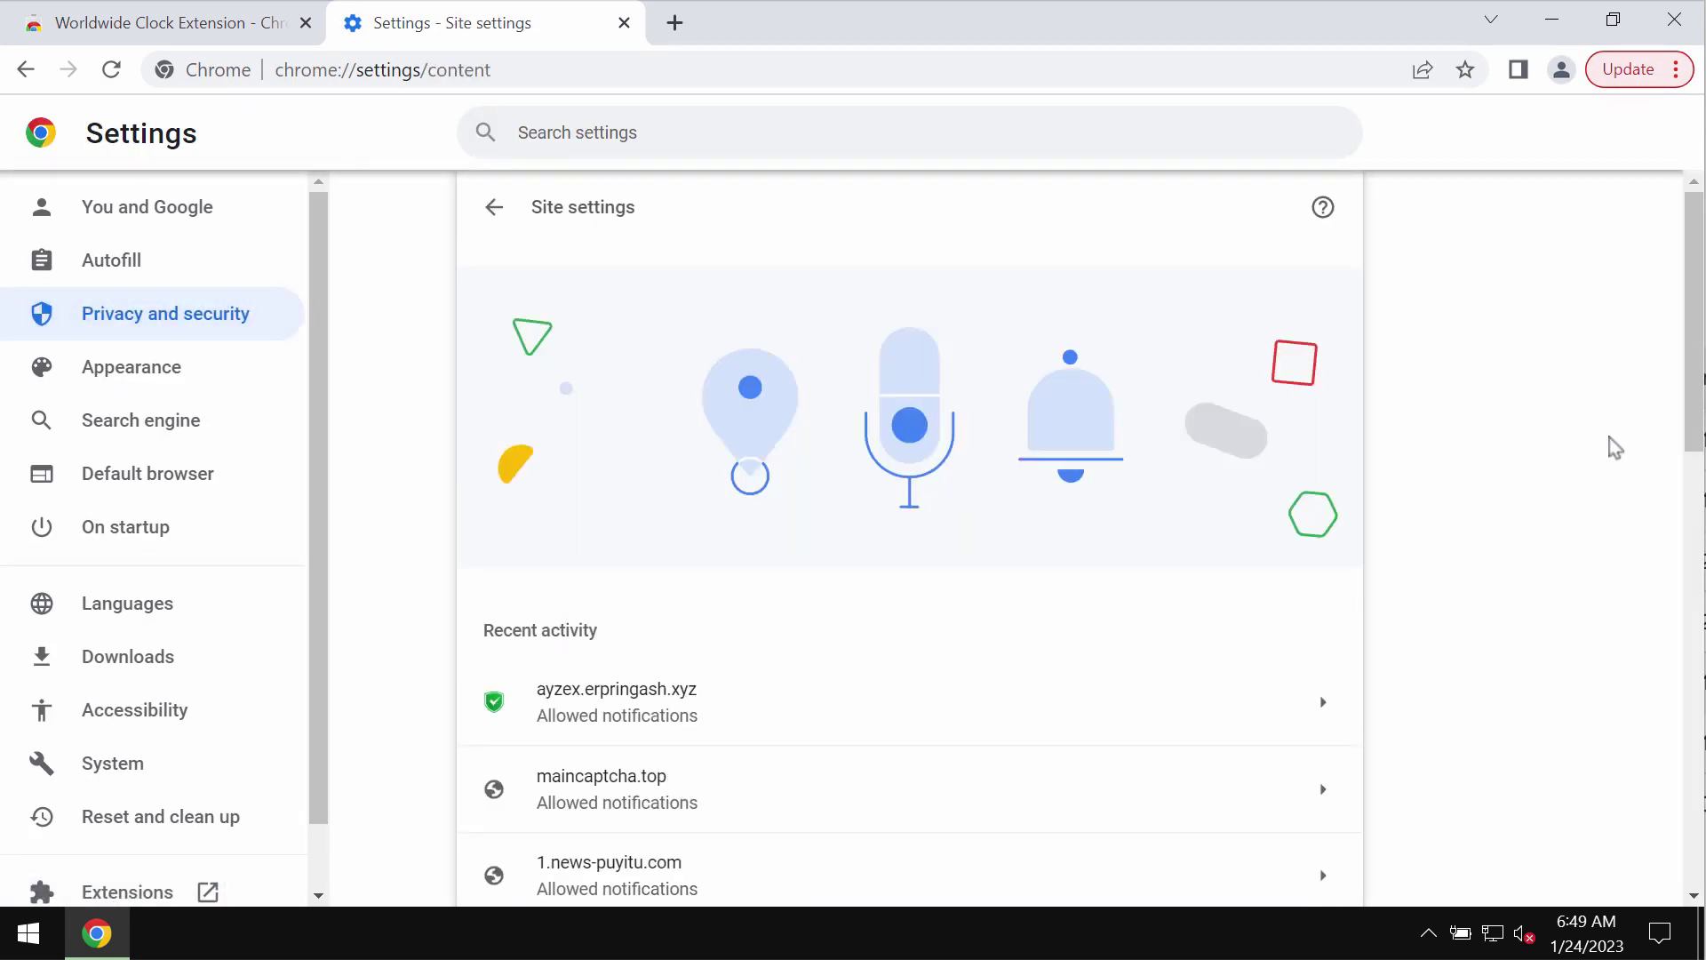
drag(1691, 400, 1683, 603)
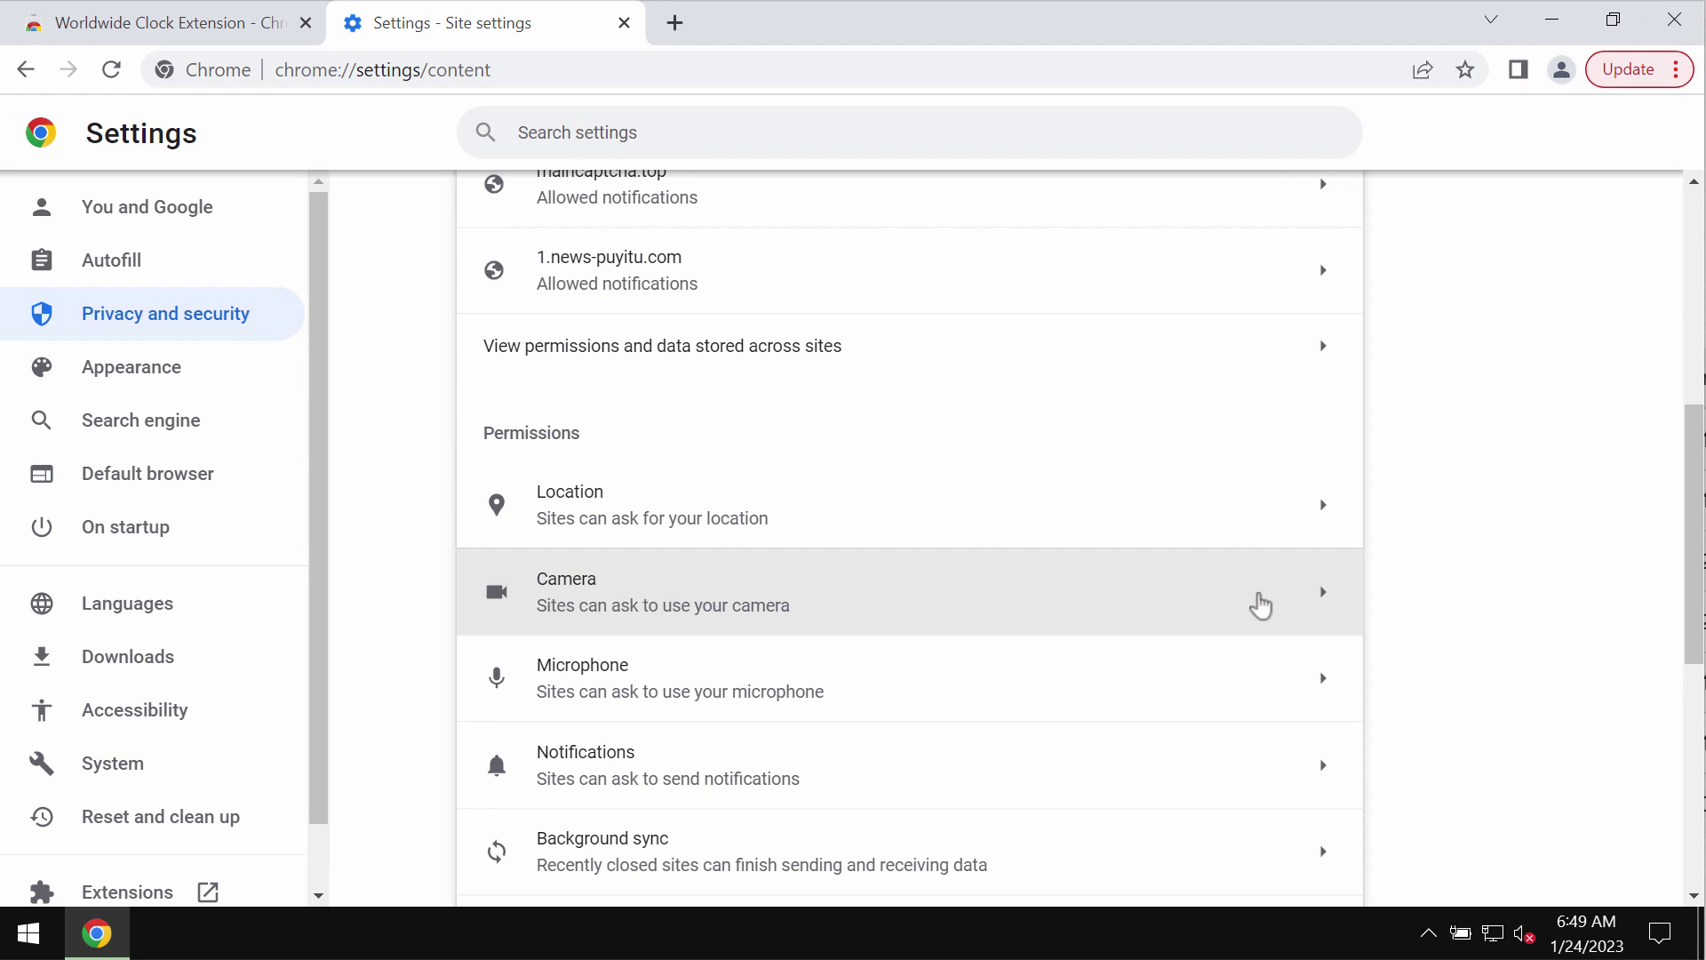
click(981, 769)
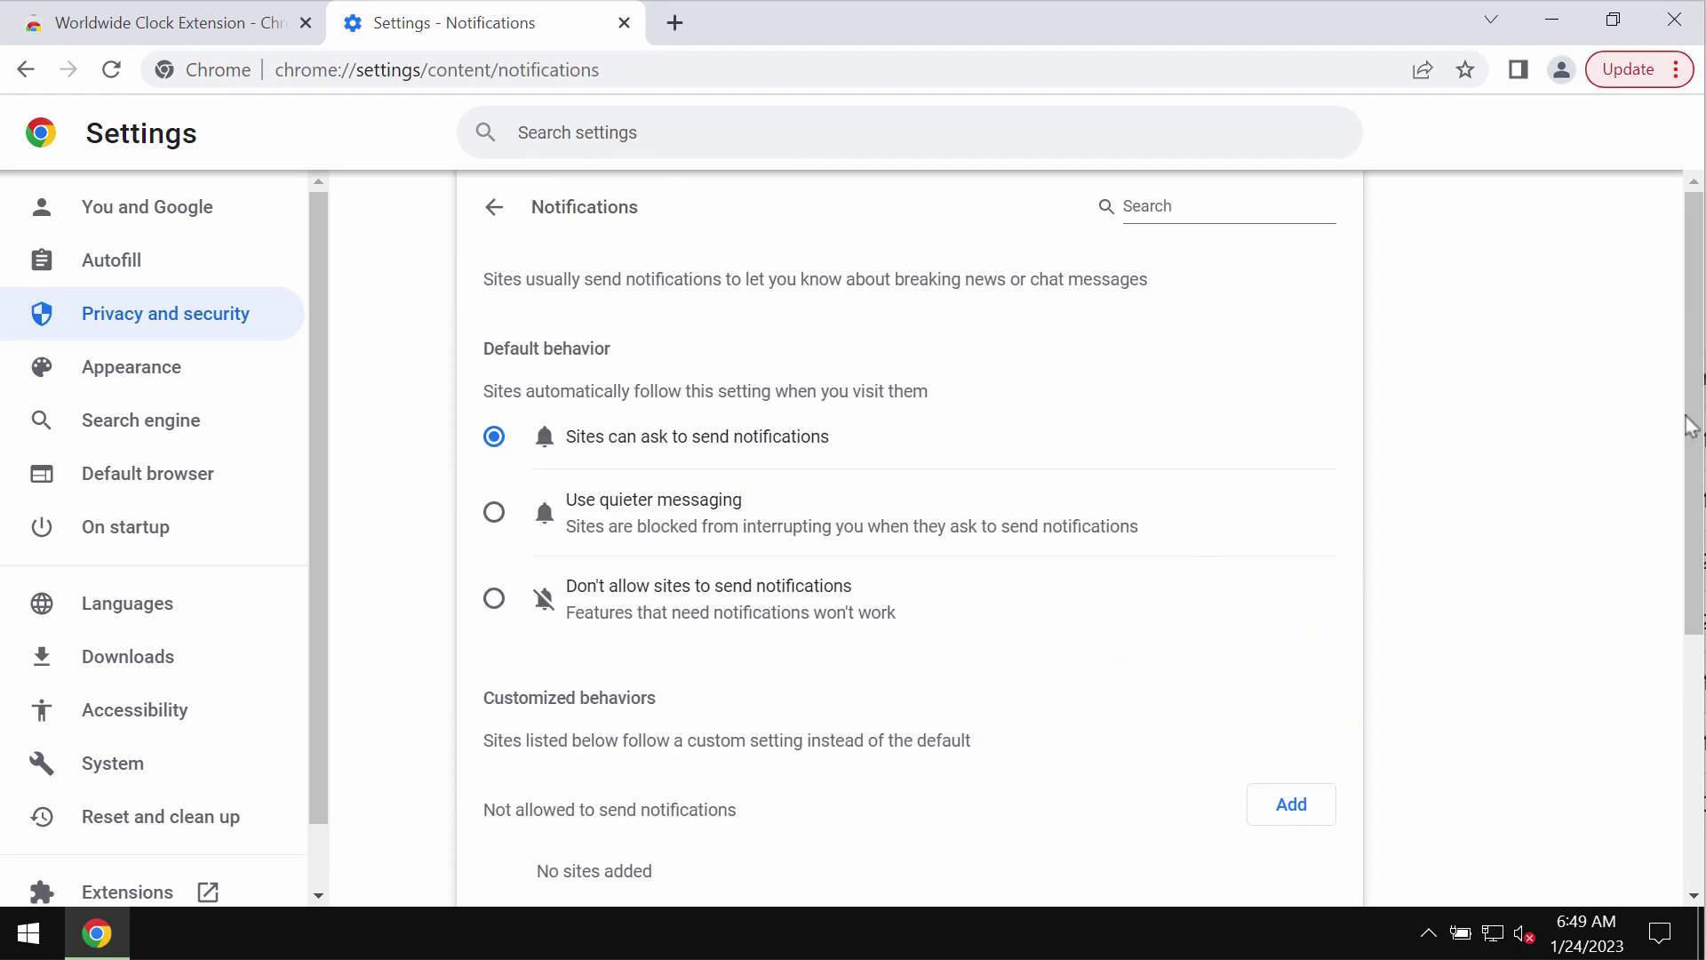
drag(1691, 425, 1691, 560)
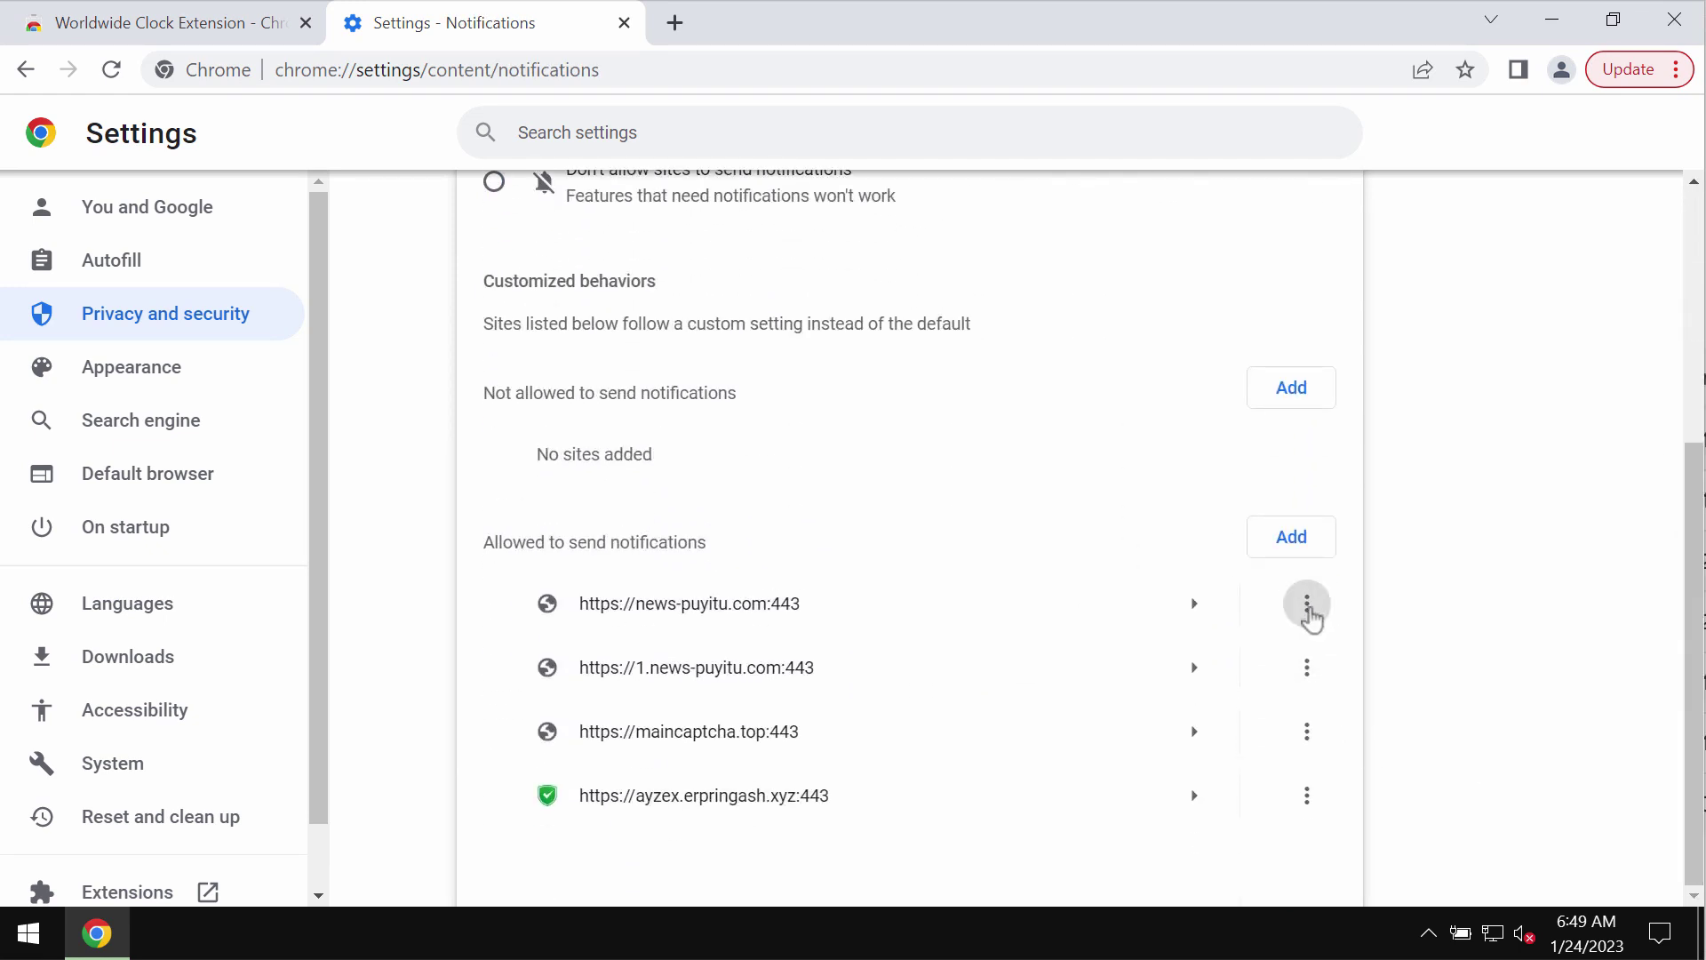
Remove news-puyitu.com, 1.news-puyitu.com, maincaptcha.top and ayzex.erpringash.xyz from allowed notification sites
click(1306, 602)
click(1277, 700)
click(1306, 667)
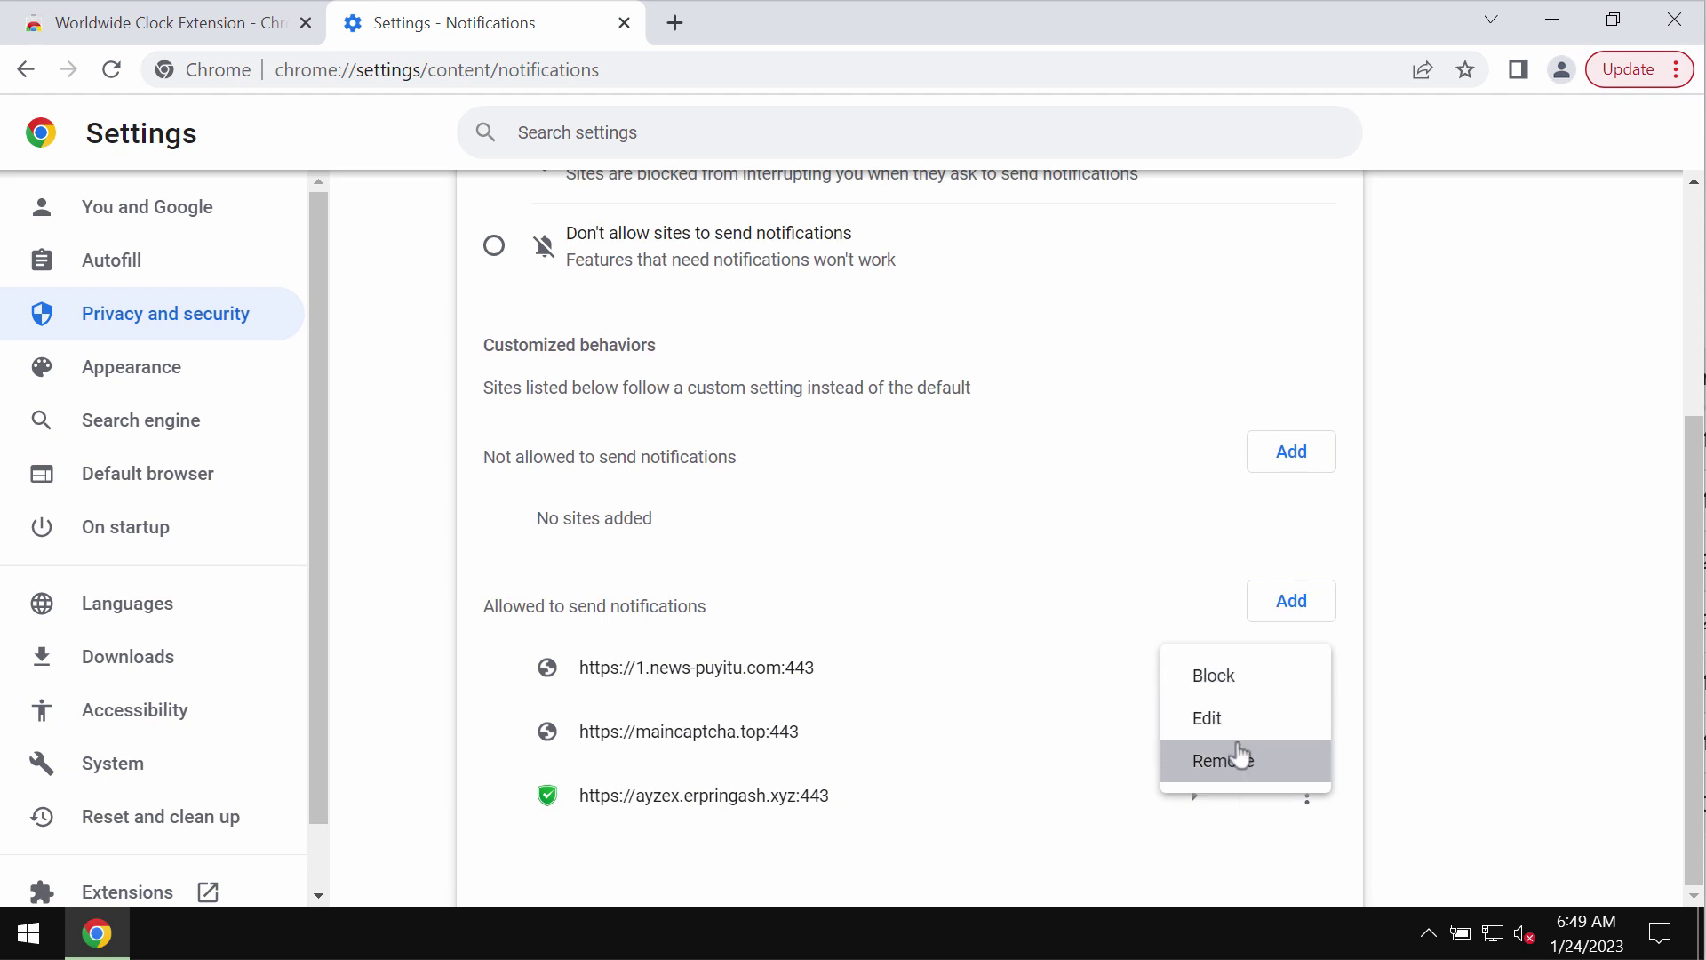
click(1240, 757)
click(1300, 730)
click(1233, 824)
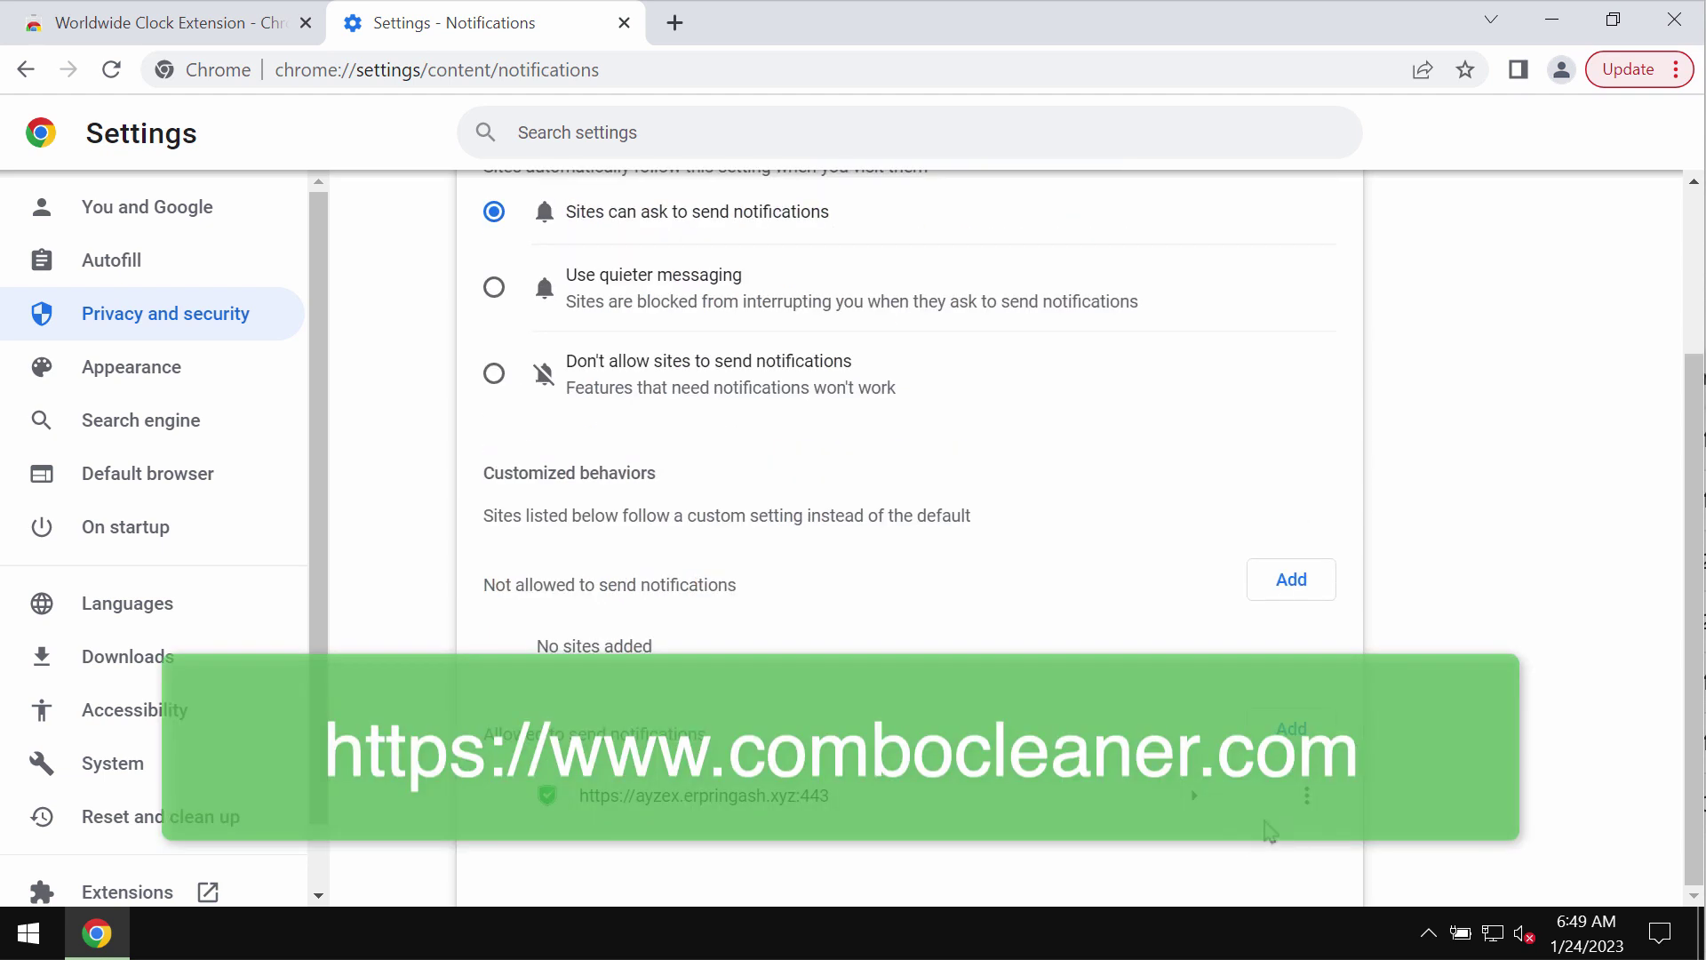
click(1307, 795)
click(1233, 807)
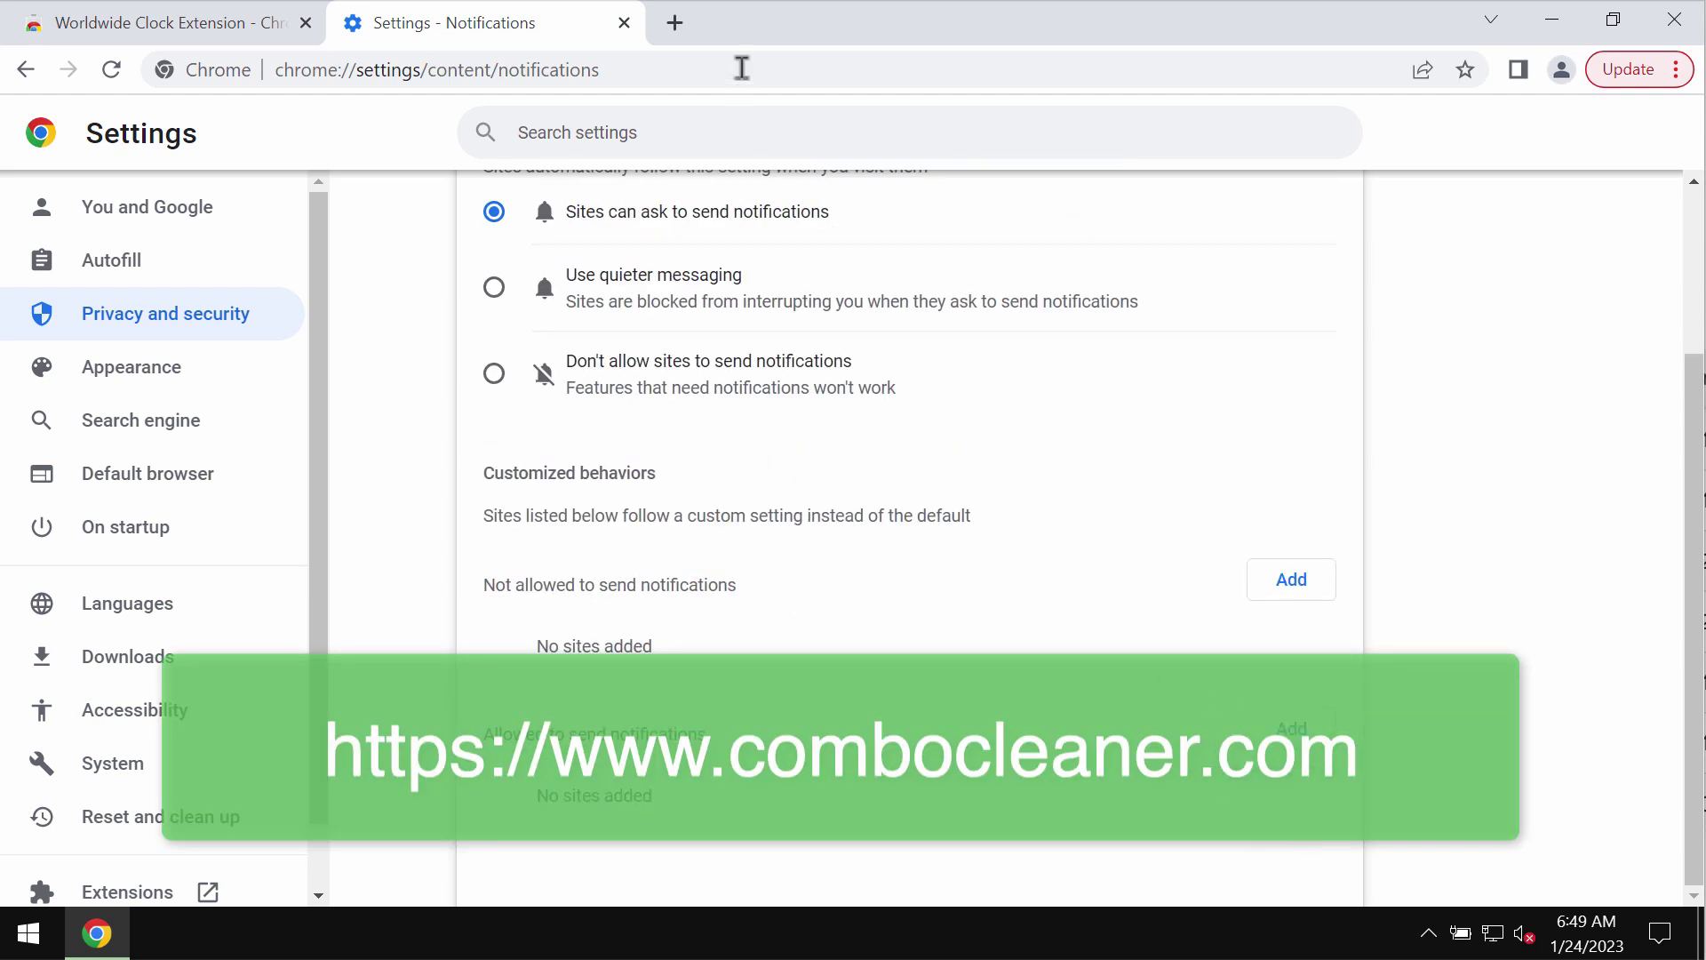
click(741, 68)
text(combocleaner.com)
Go to combocleaner.com from the address bar
key(Return)
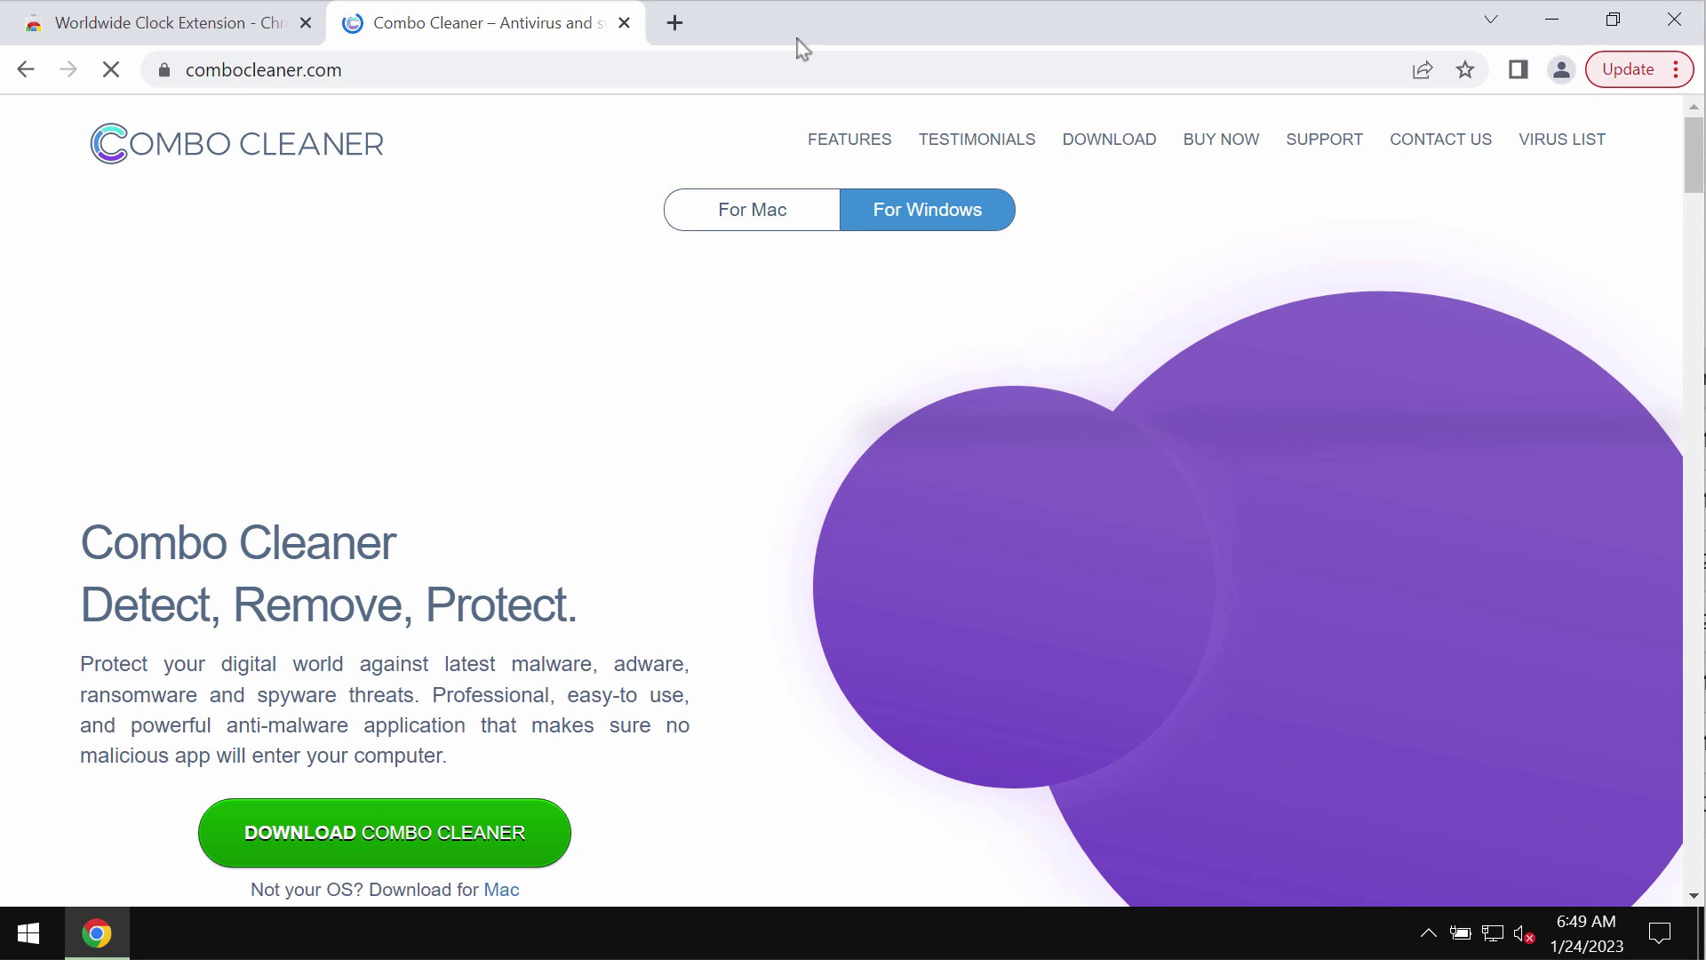
Minimize Chrome and launch Combo Cleaner from its desktop shortcut
click(1560, 22)
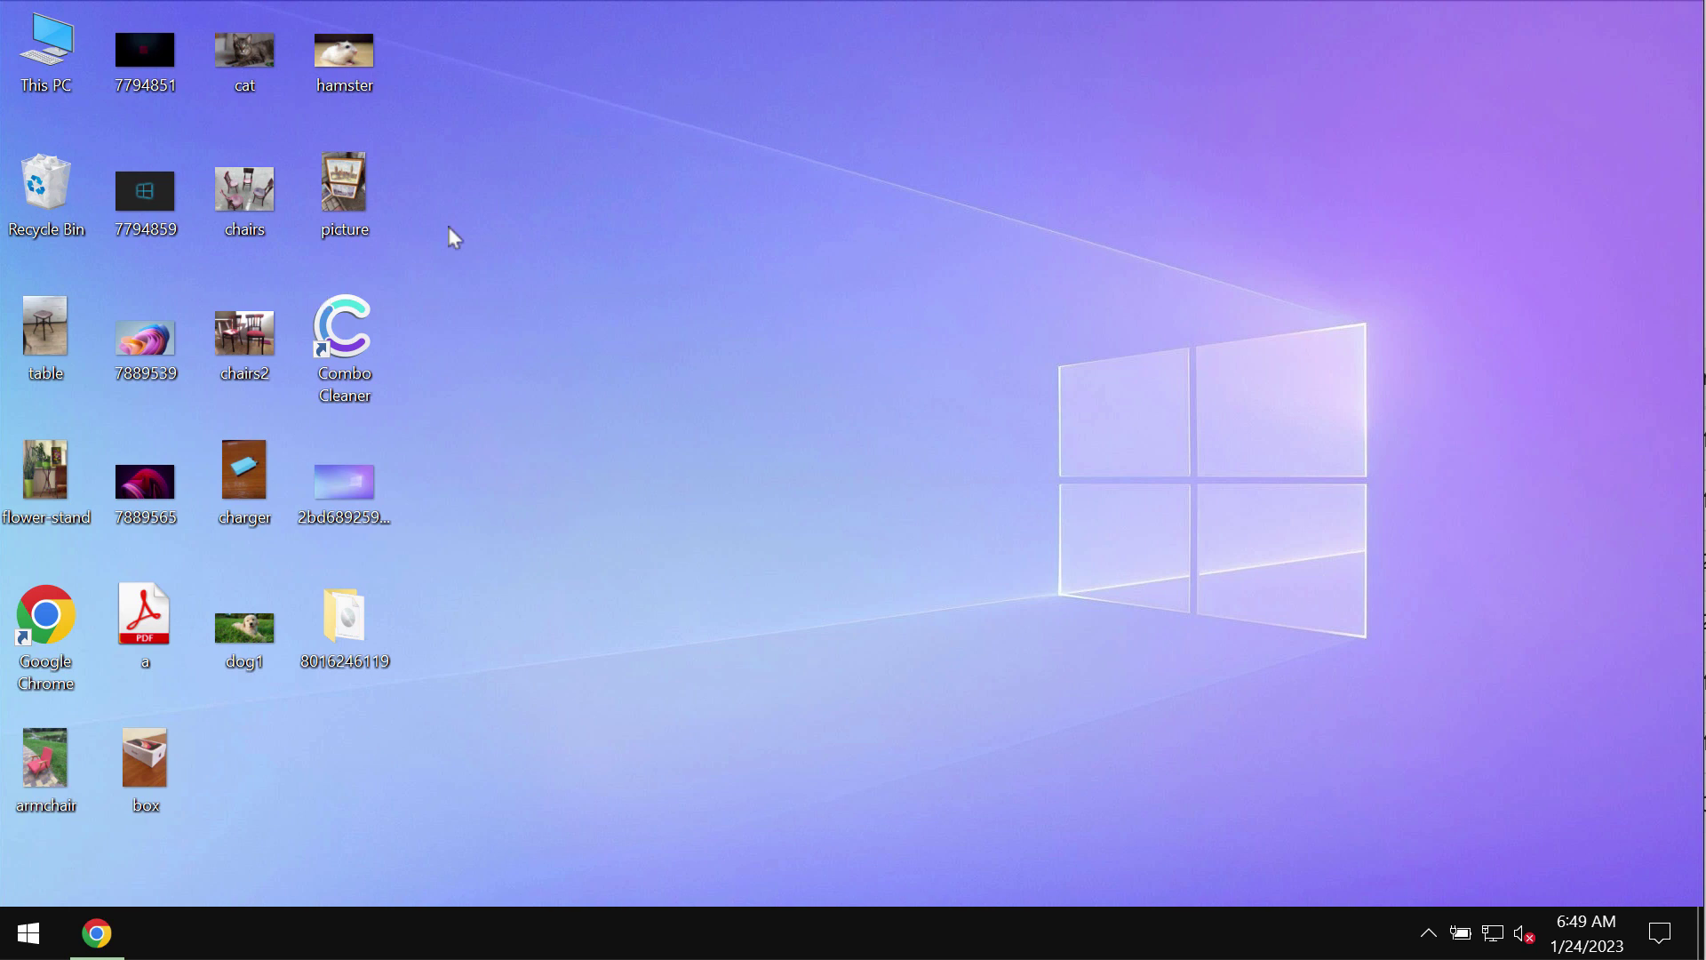
double_click(344, 344)
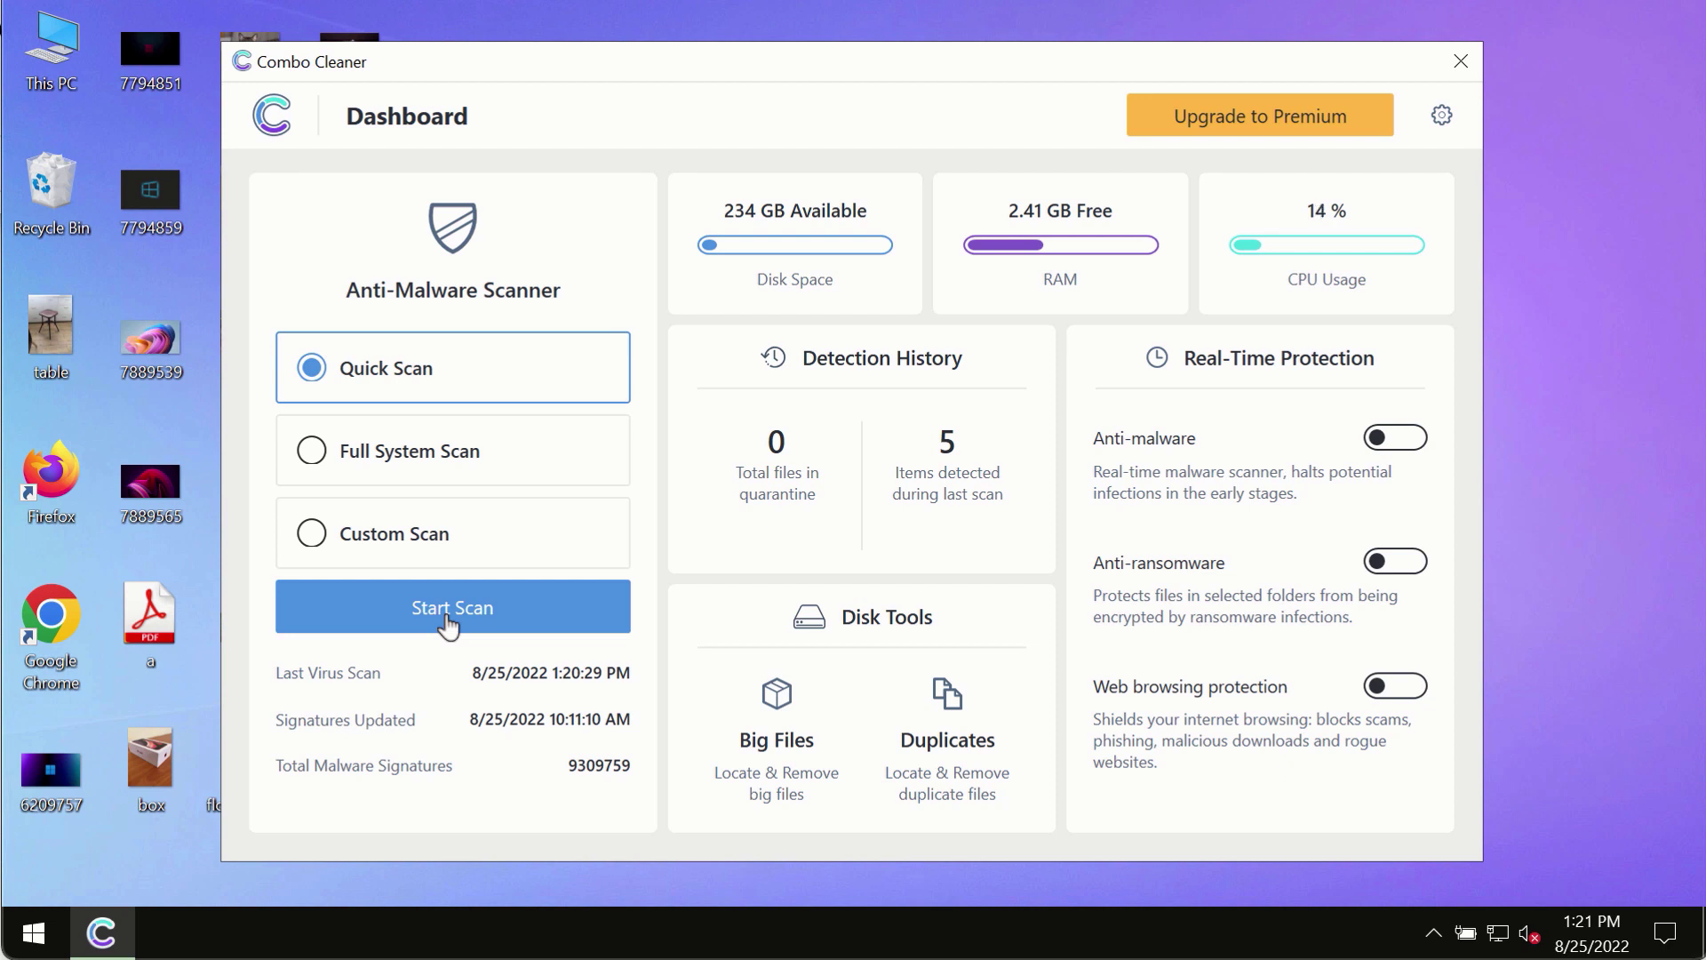
Start a Quick Scan, check its progress from the dashboard, then bring up Settings
click(492, 615)
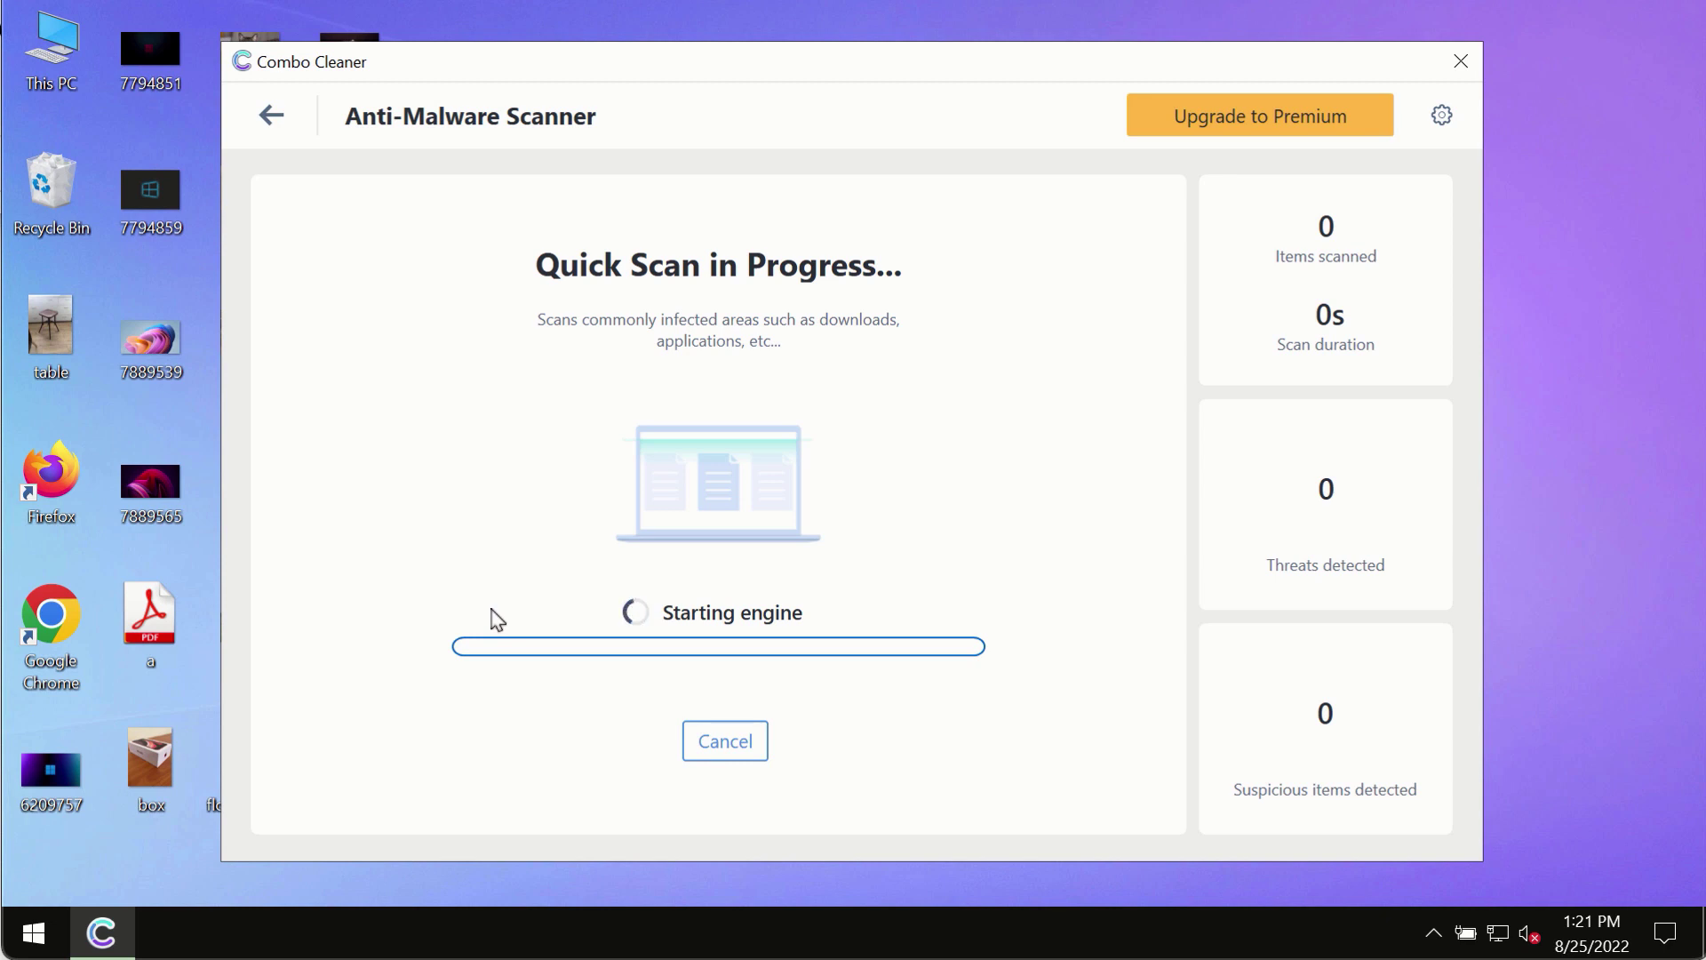
click(267, 114)
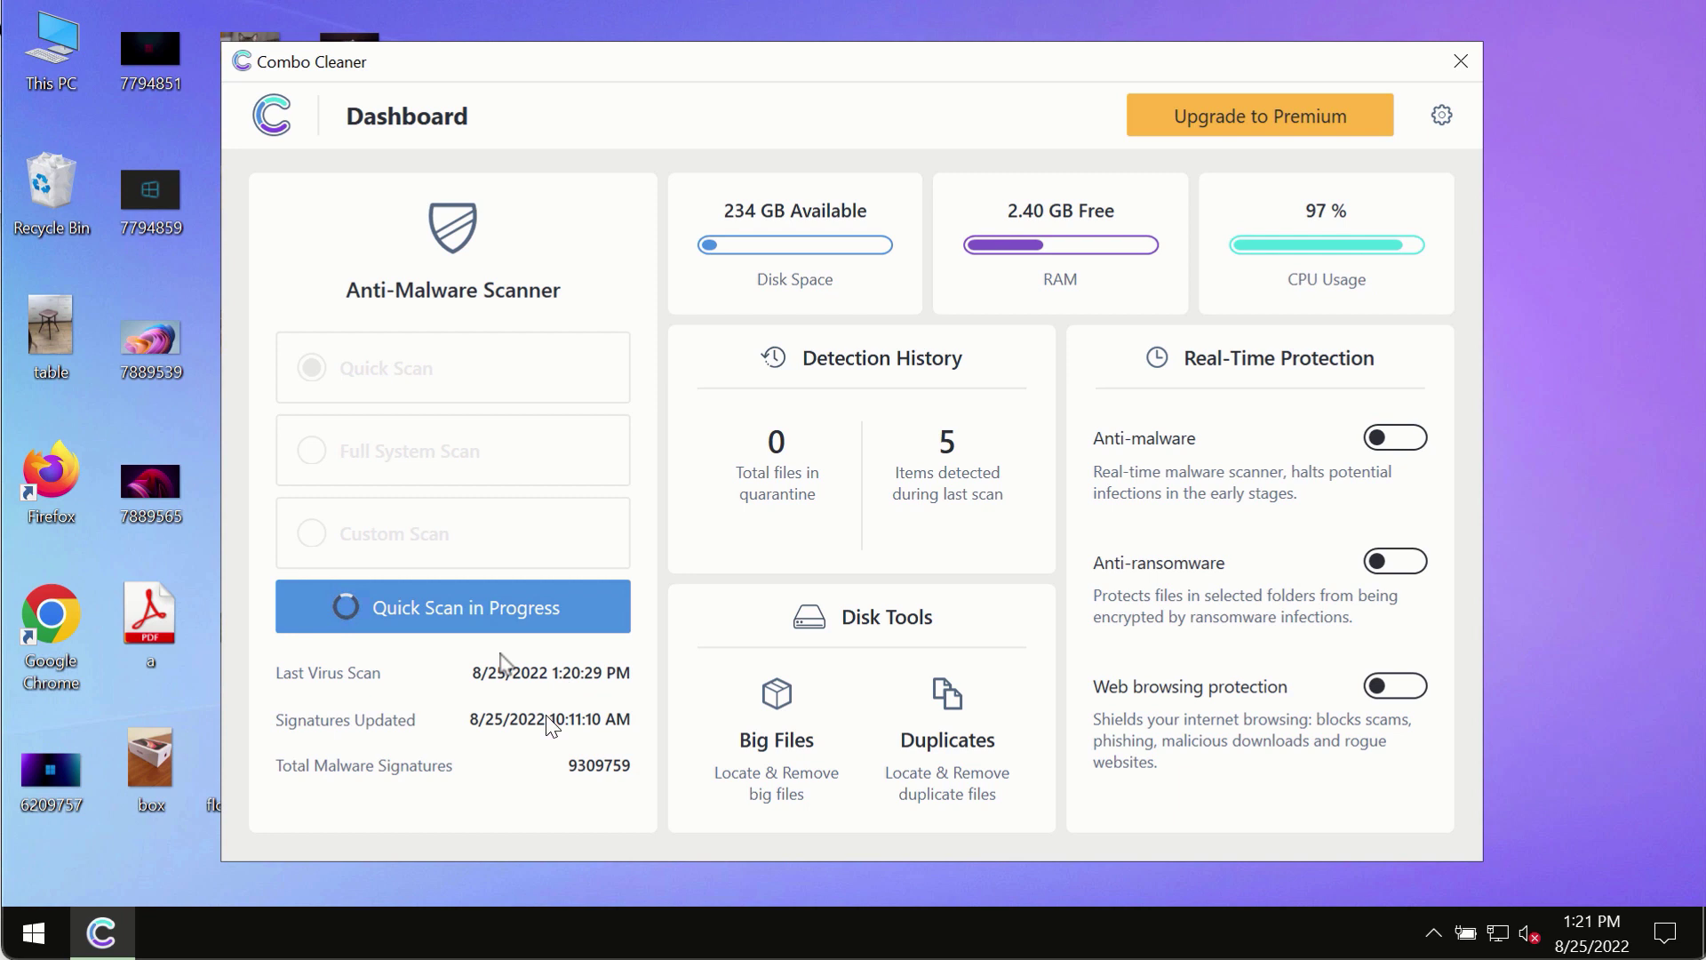
click(477, 603)
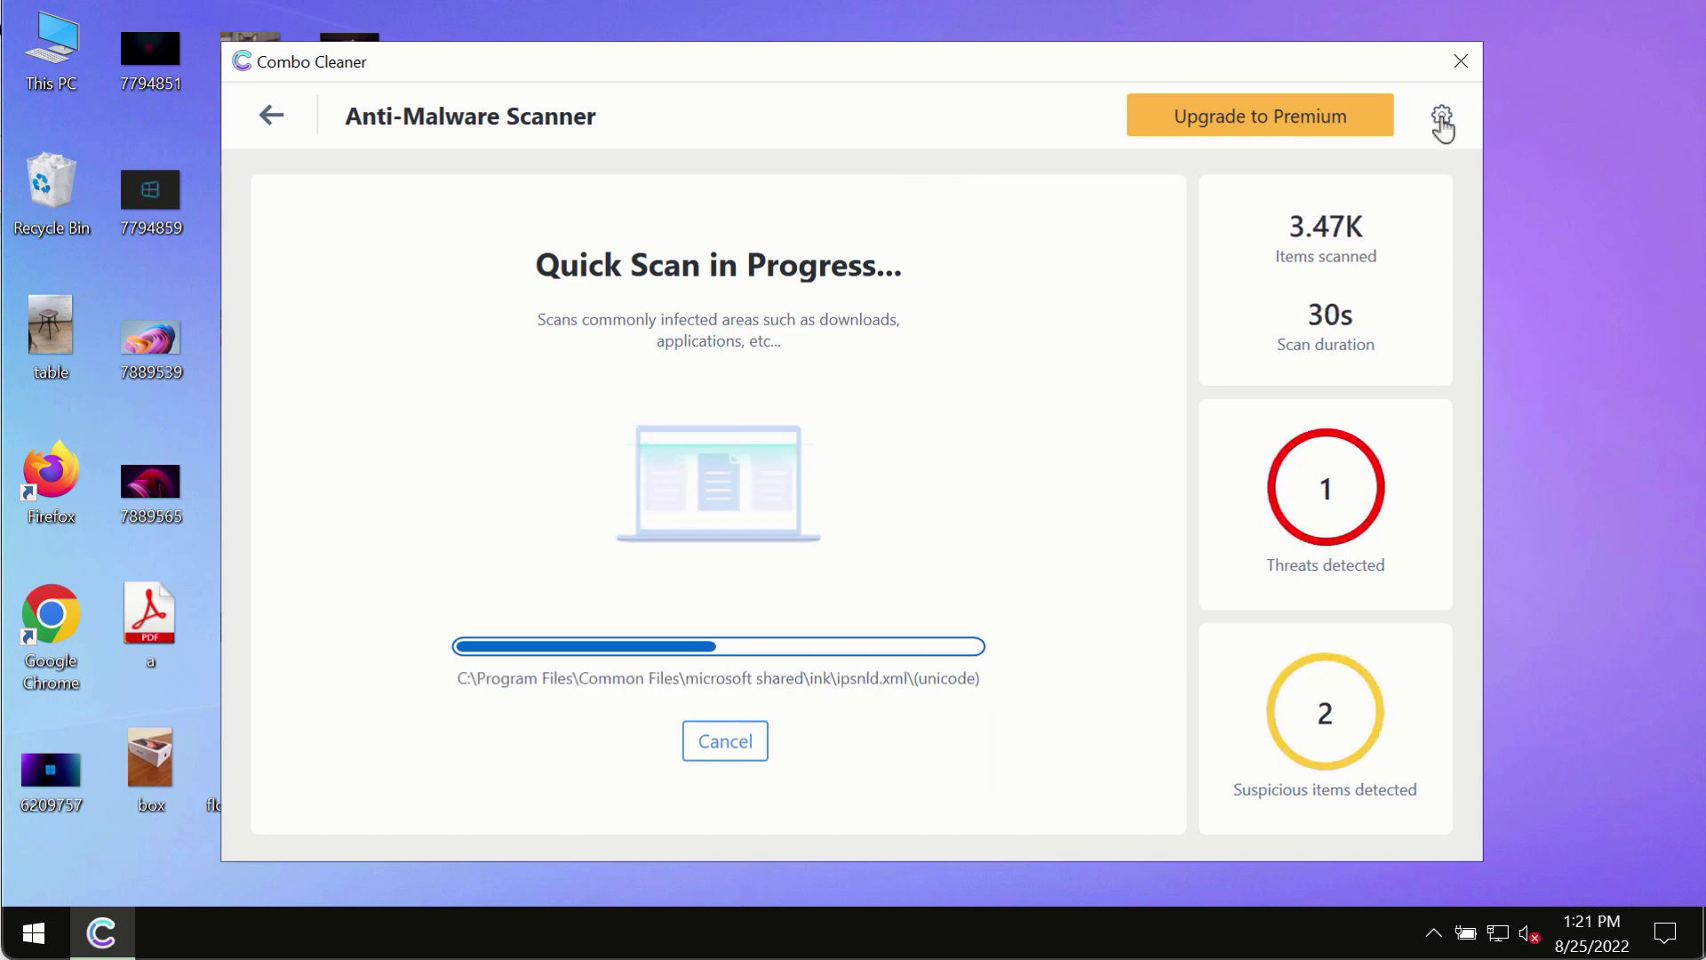
click(1442, 117)
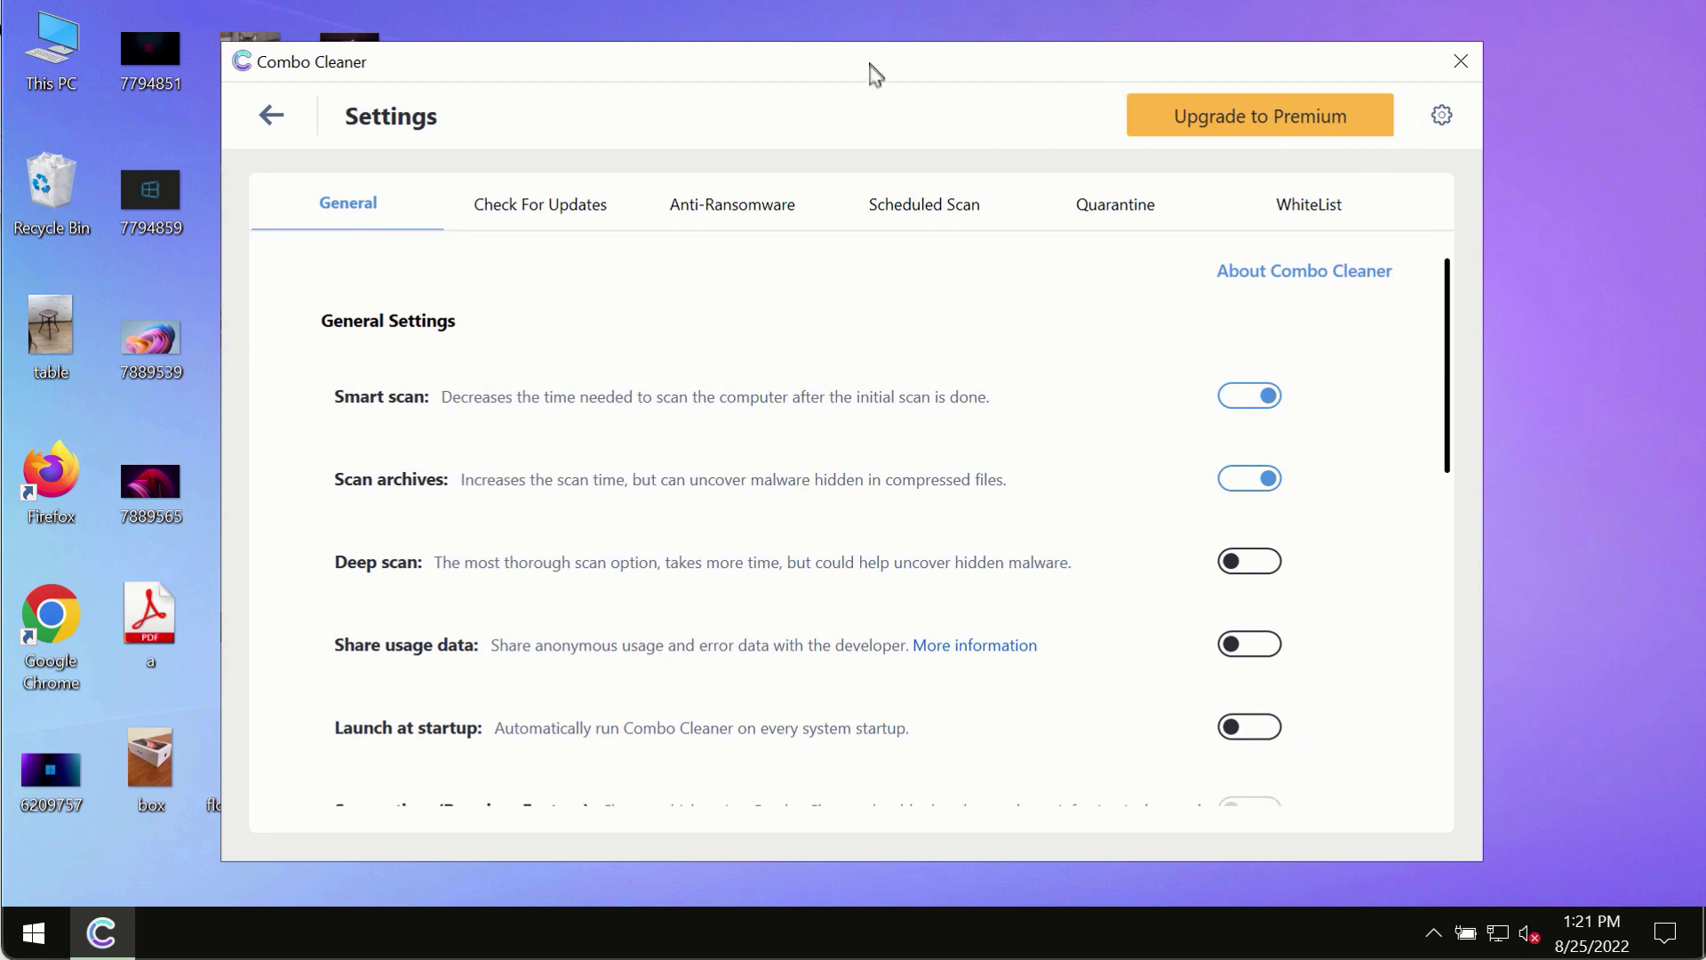
Review the Anti-Ransomware settings tab and go back to the dashboard
click(705, 213)
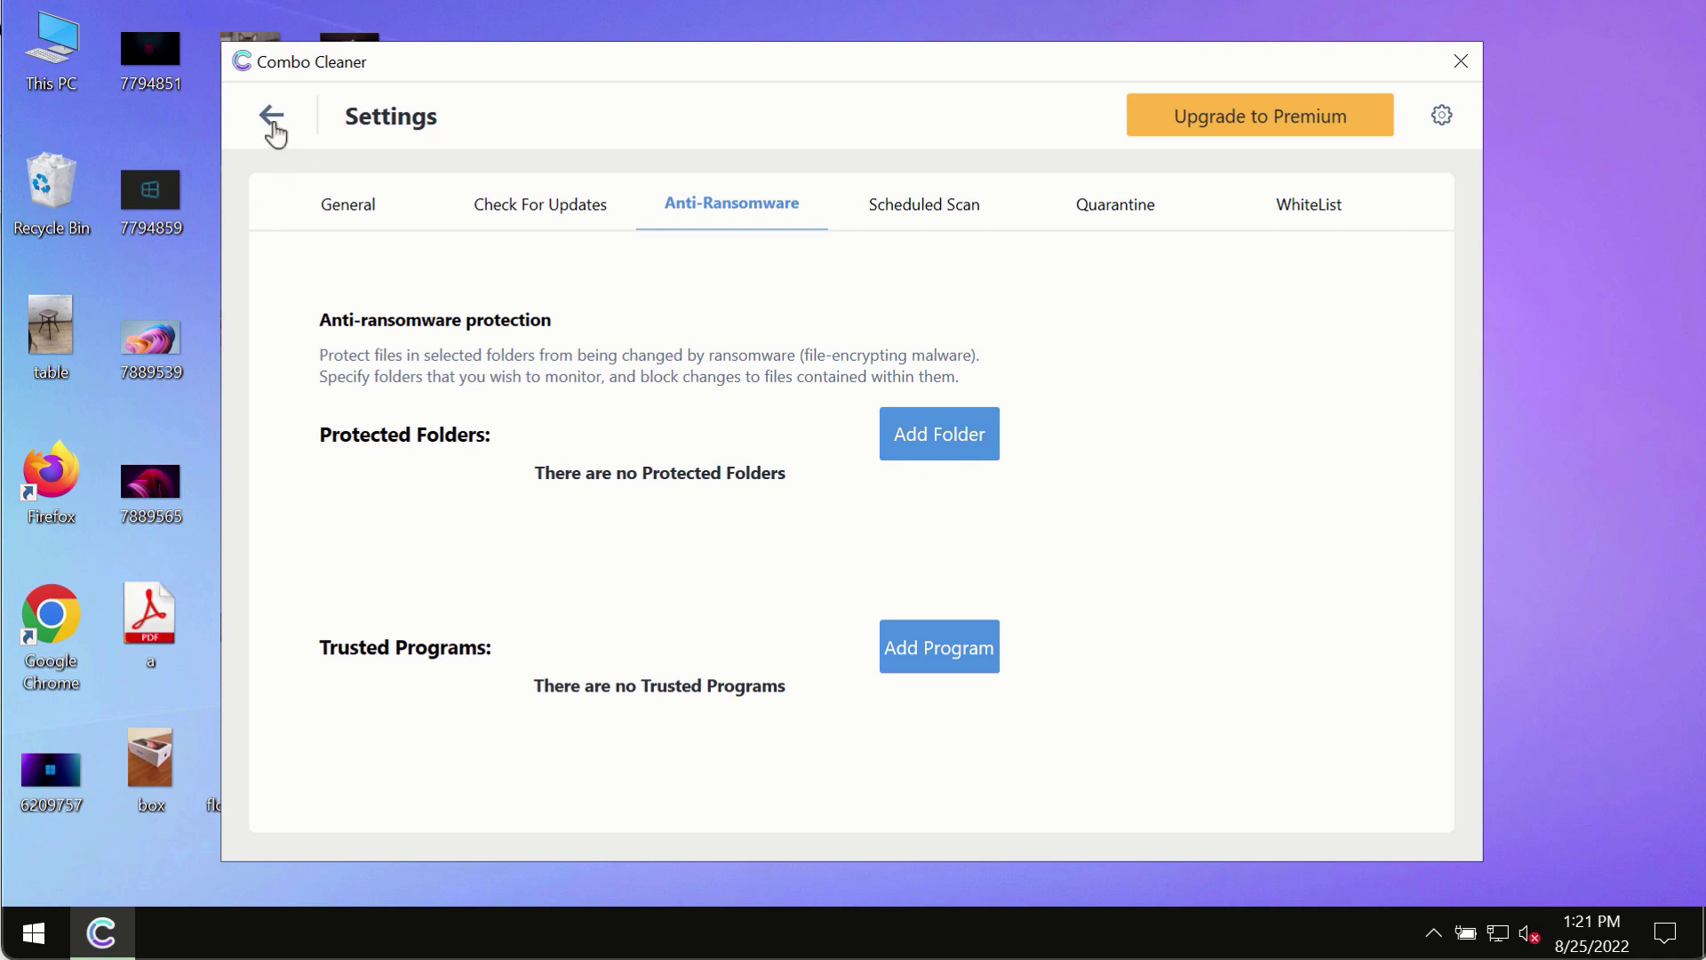
click(272, 118)
Reopen the running Quick Scan's progress to watch its detected threats
click(531, 611)
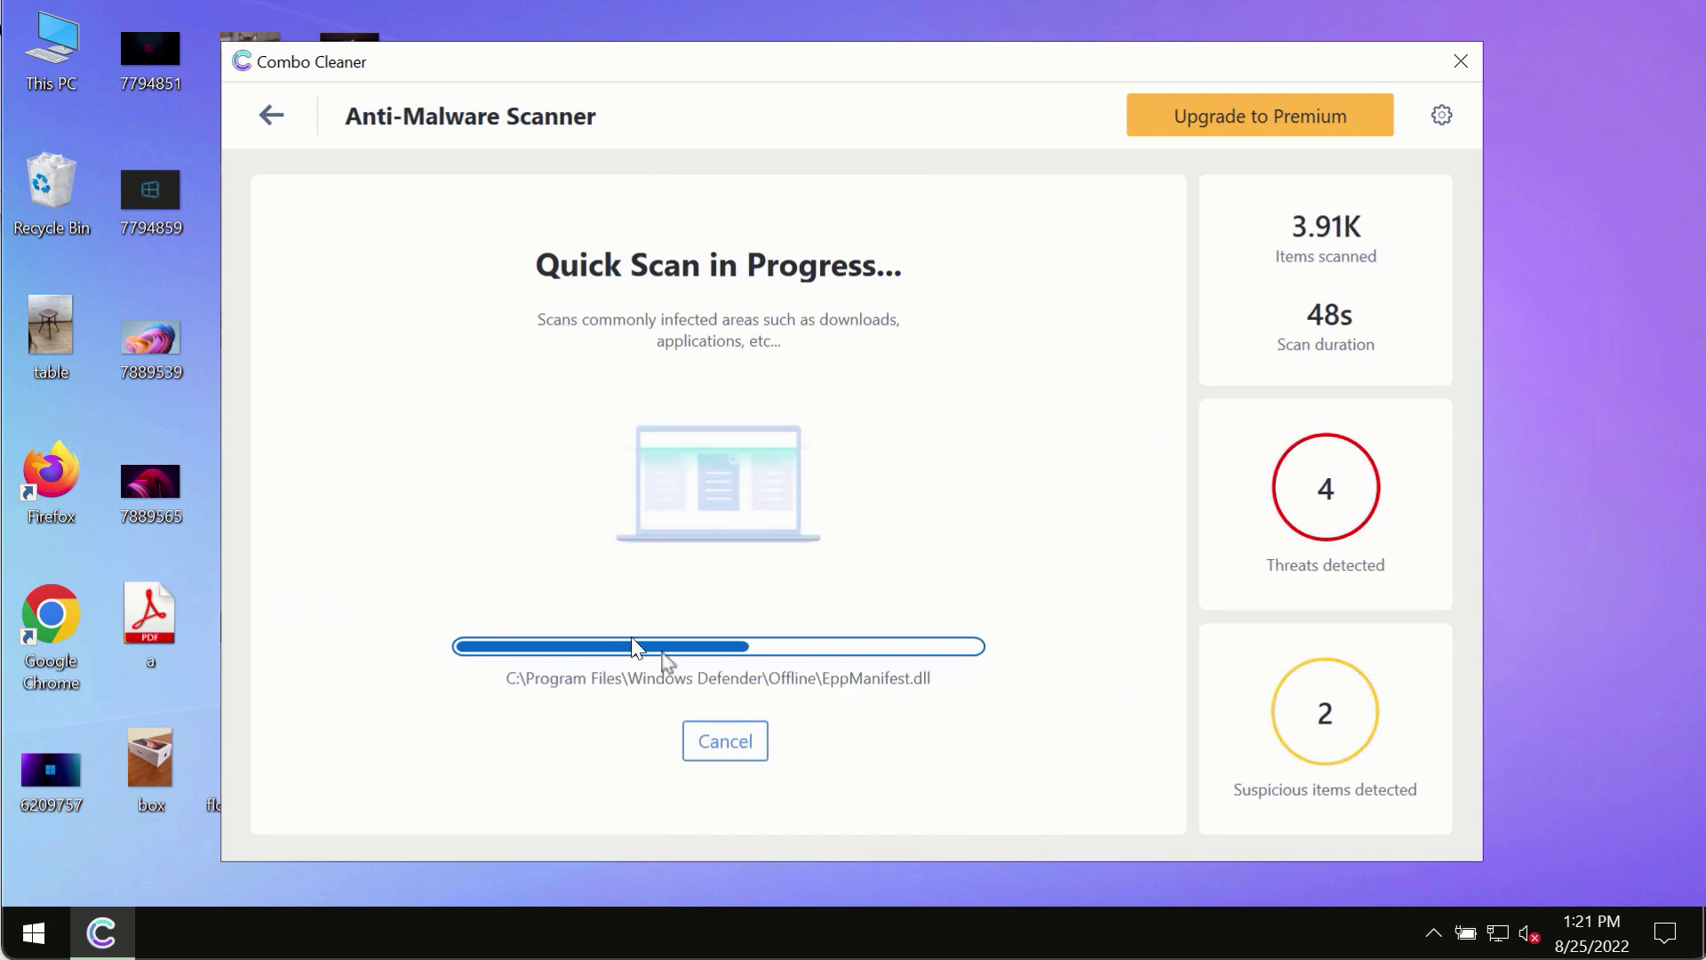